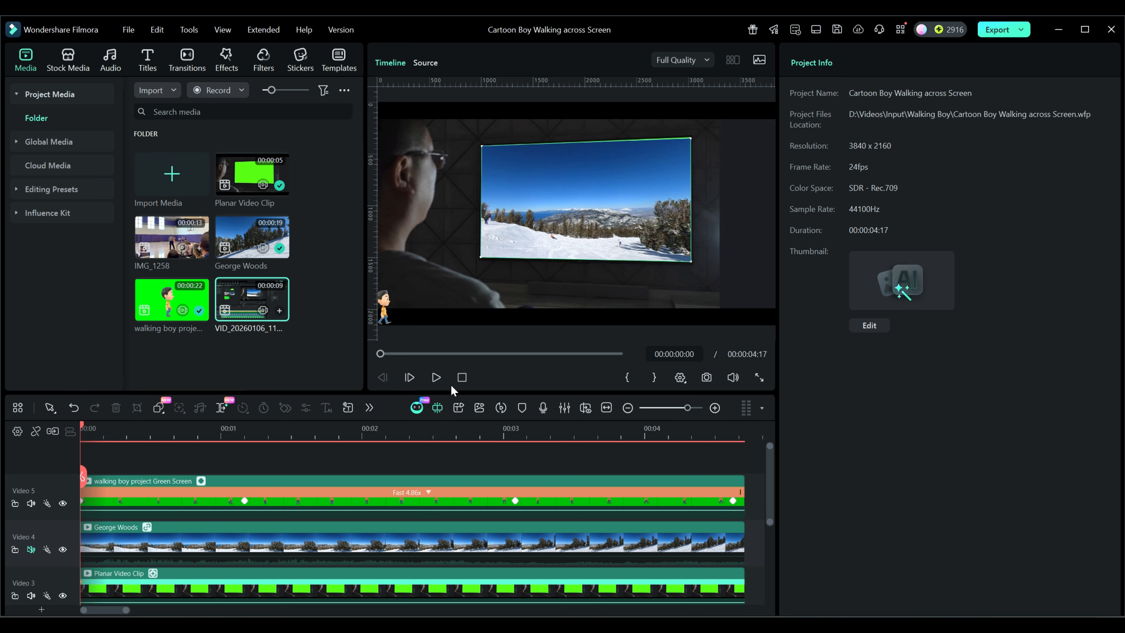
- Play the finished composite from the start to examine the boy walking across the frame
{"action": "left_click", "coordinate": [436, 377]}
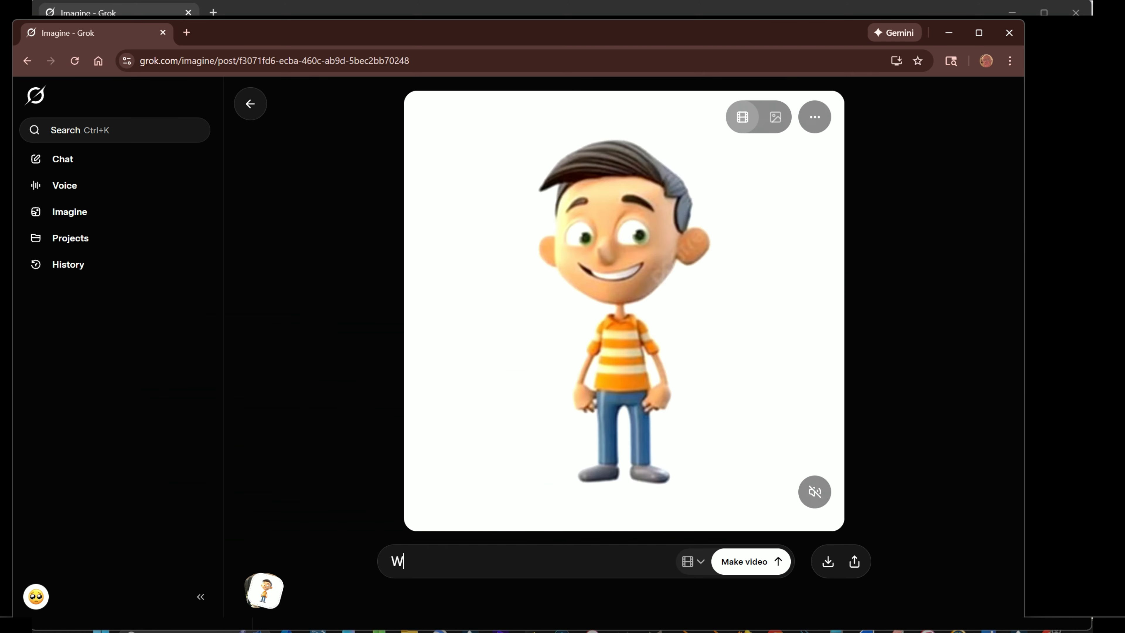
- Switch to Grok Imagine and generate a video with the prompt "Walk along bottom of frame from left to right showing only a side profile"
{"action": "type", "text": "alk along bott"}
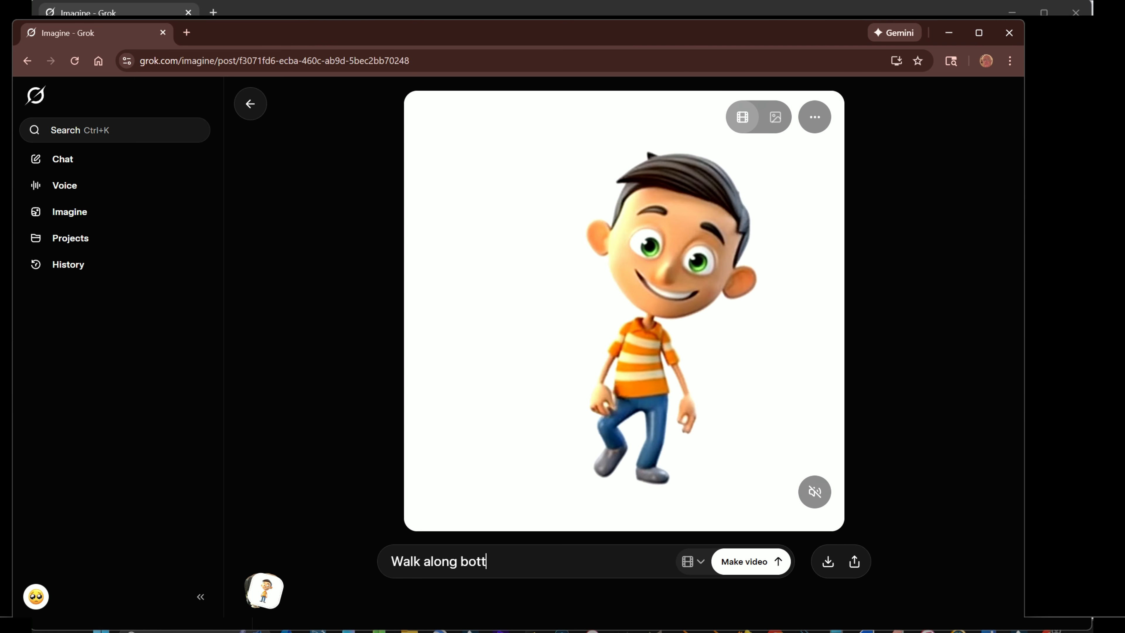
{"action": "type", "text": "om of frame from left to "}
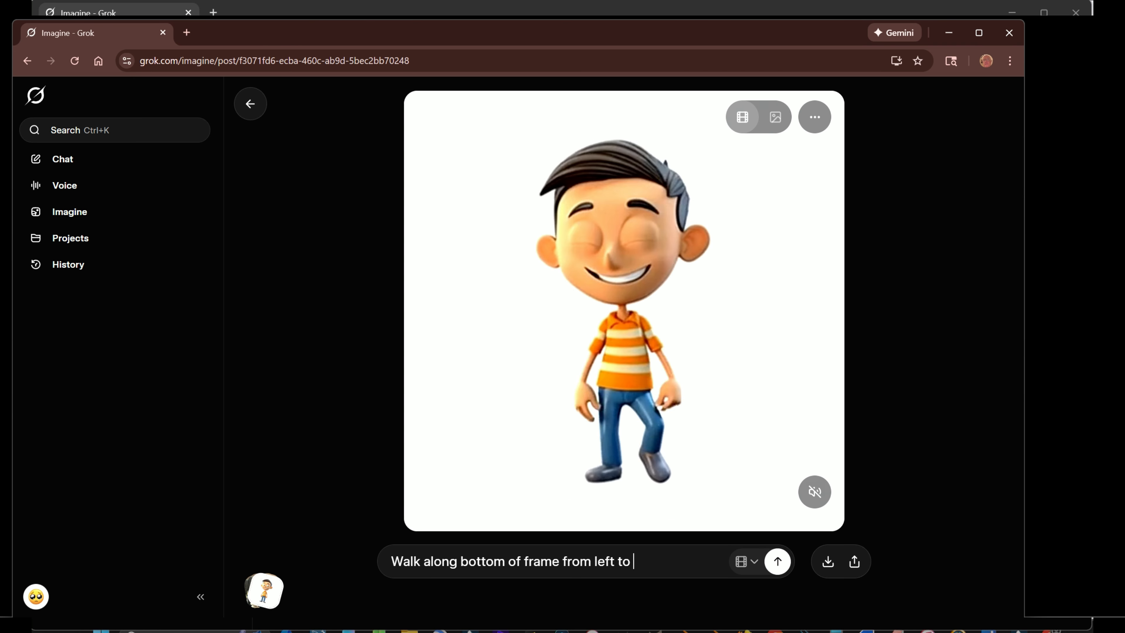
{"action": "type", "text": "right showing only a side profile"}
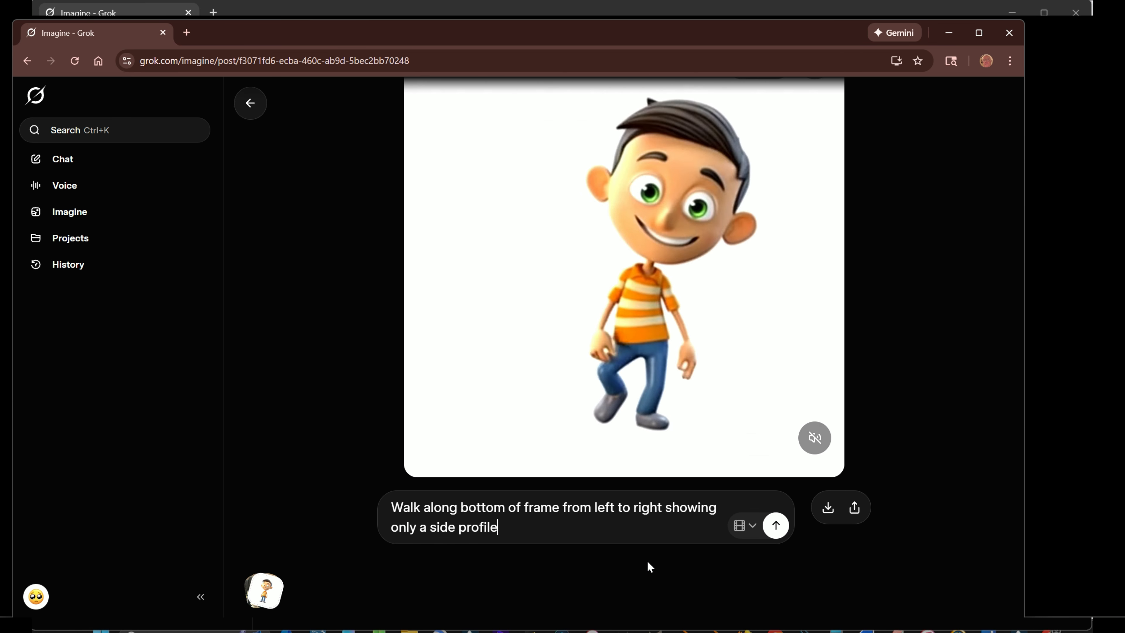
{"action": "left_click", "coordinate": [776, 526]}
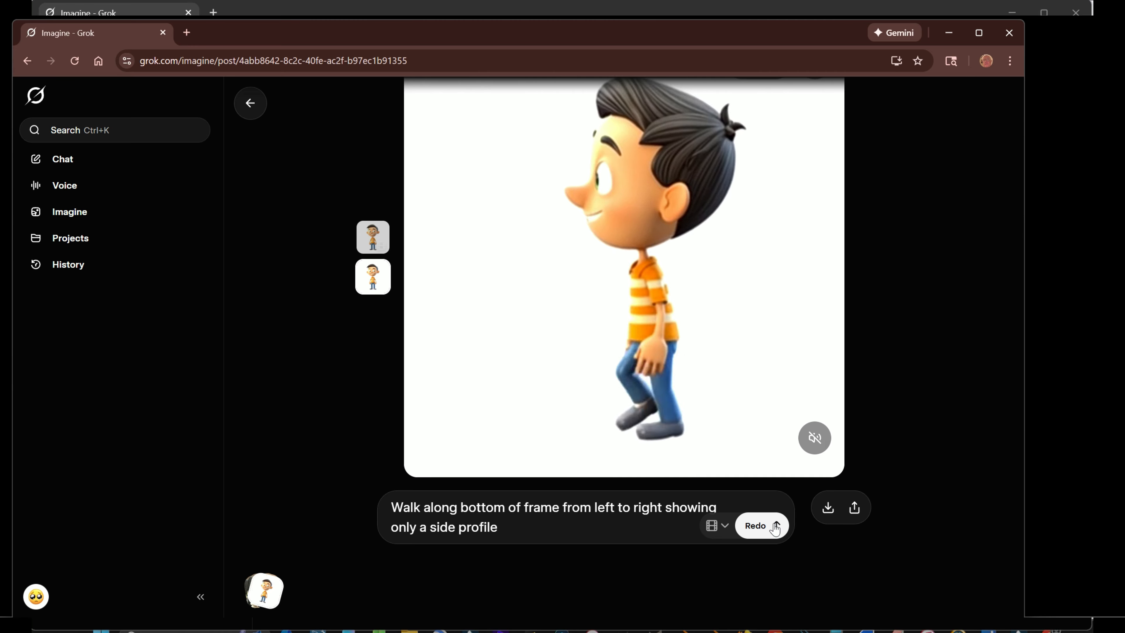
- Extend the prompt with ". From left Corner to right corner with the background stationary" and generate the video again
{"action": "type", "text": "."}
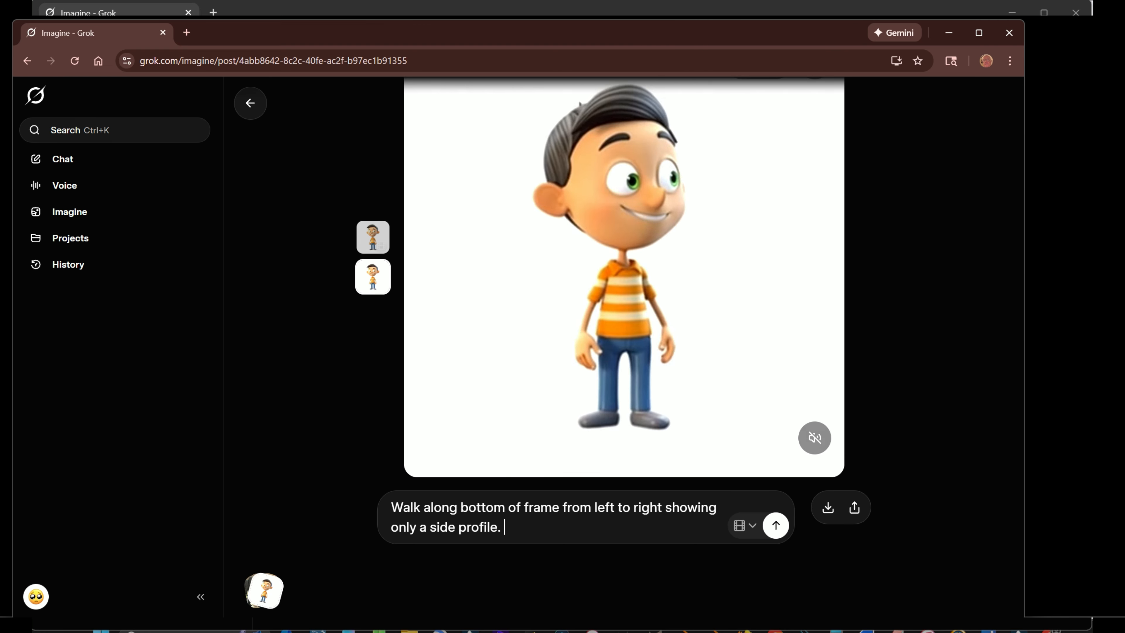
{"action": "type", "text": " From left Cor"}
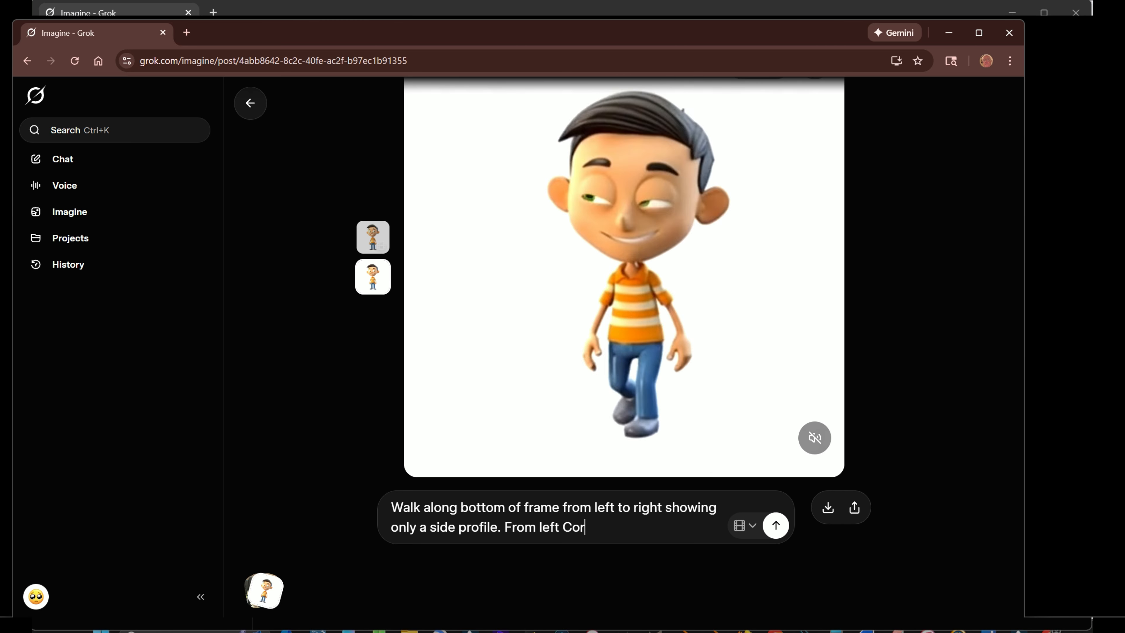
{"action": "type", "text": "ner to right corner"}
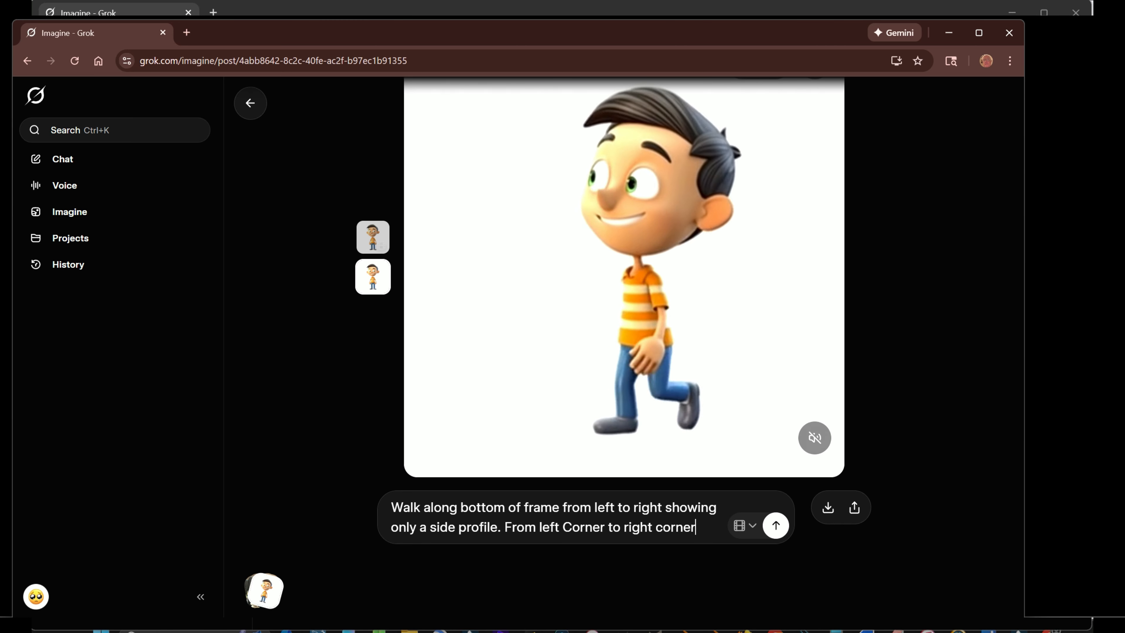
{"action": "type", "text": " with the background stationary"}
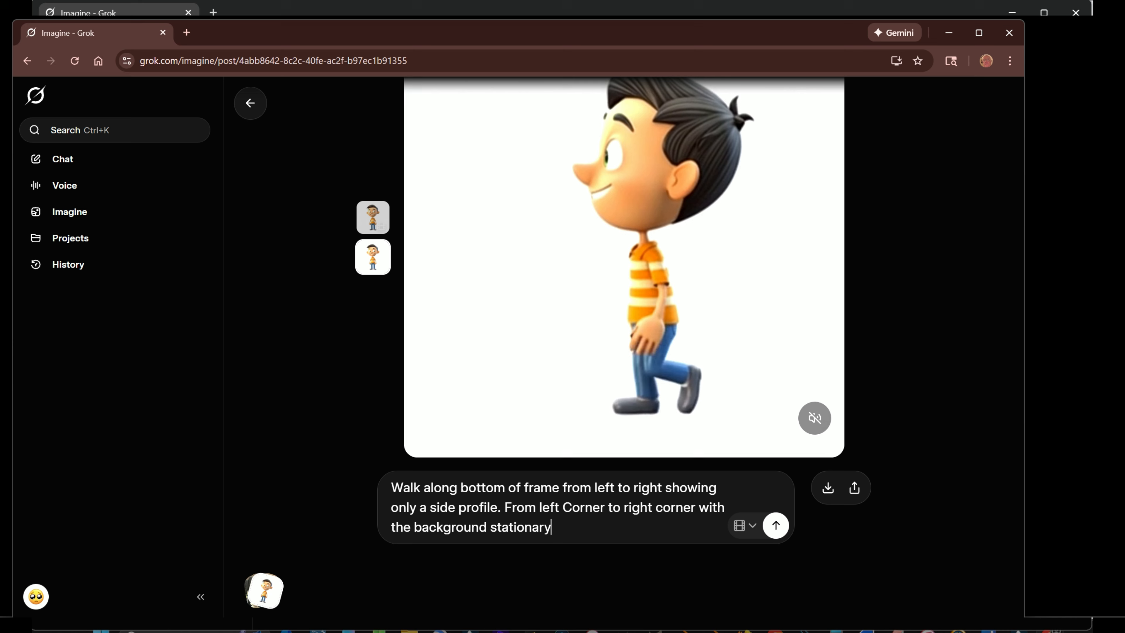
{"action": "left_click", "coordinate": [775, 527]}
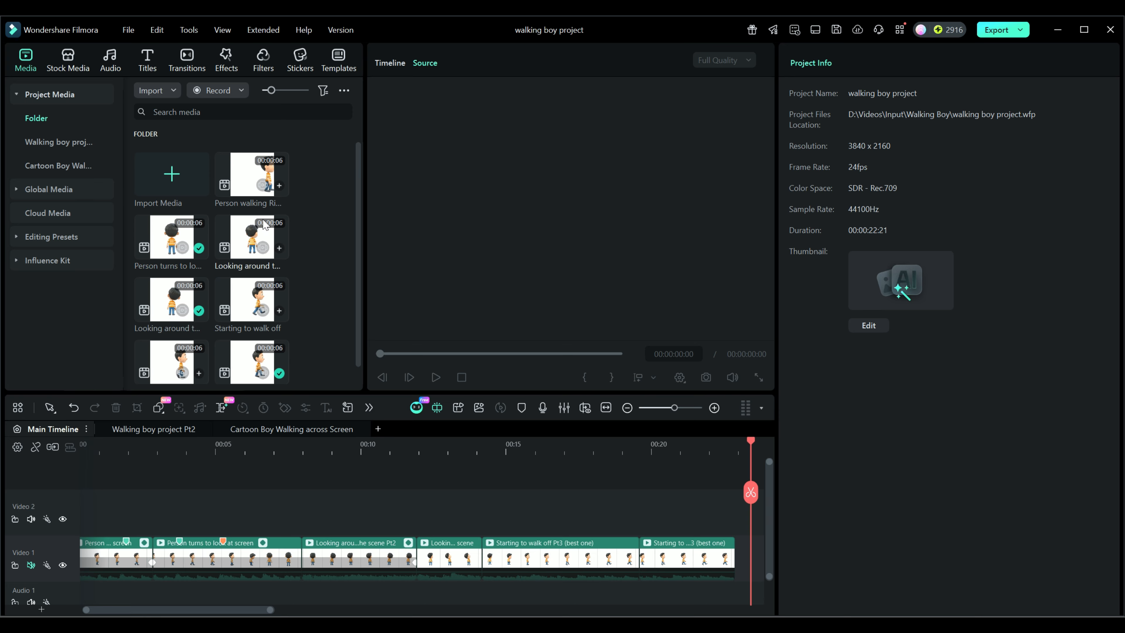
- Switch to Filmora and examine the walking boy project's clips, previewing the "Person turns to look at screen" source and scrubbing the main timeline
{"action": "scroll", "coordinate": [329, 329], "scroll_direction": "down", "scroll_amount": 1}
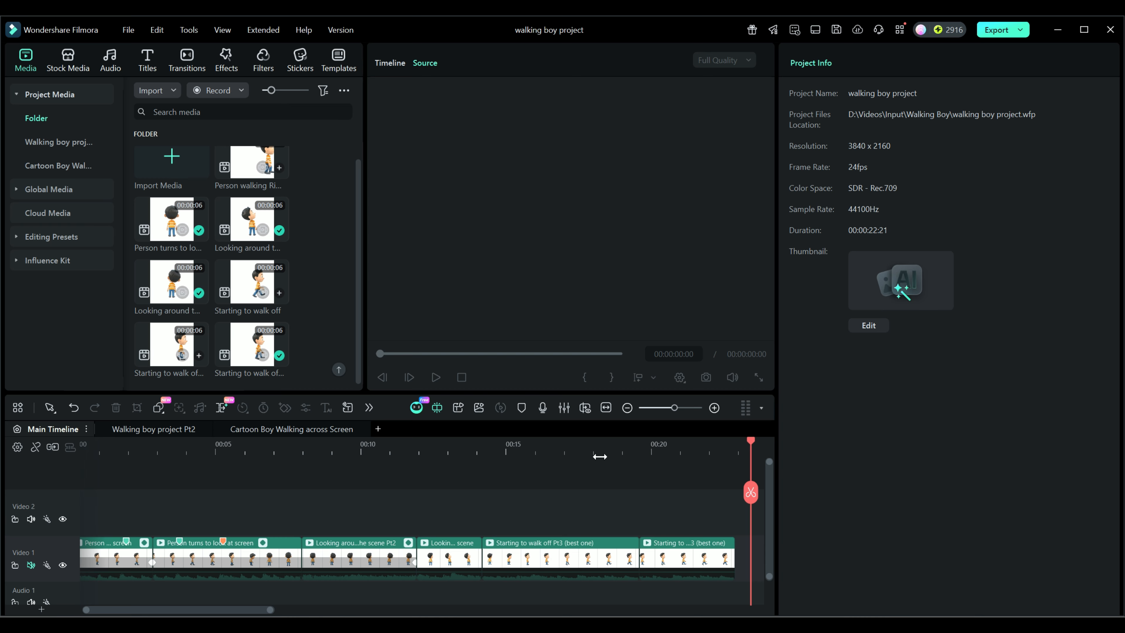
{"action": "left_click_drag", "start_coordinate": [752, 442], "coordinate": [194, 504]}
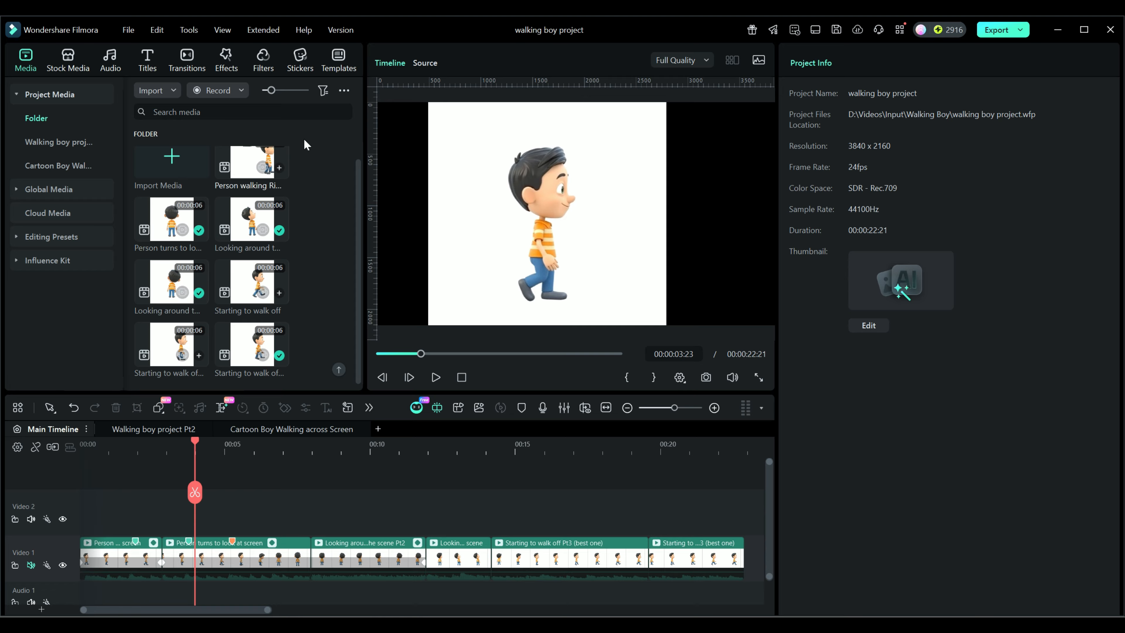
{"action": "left_click", "coordinate": [425, 62]}
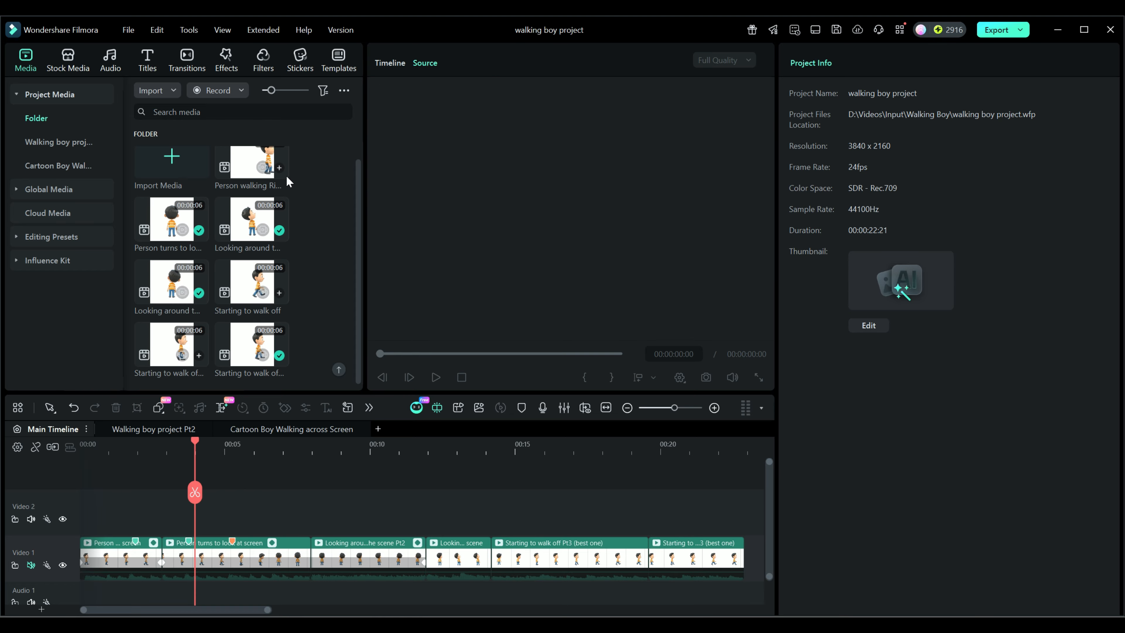
{"action": "double_click", "coordinate": [174, 224]}
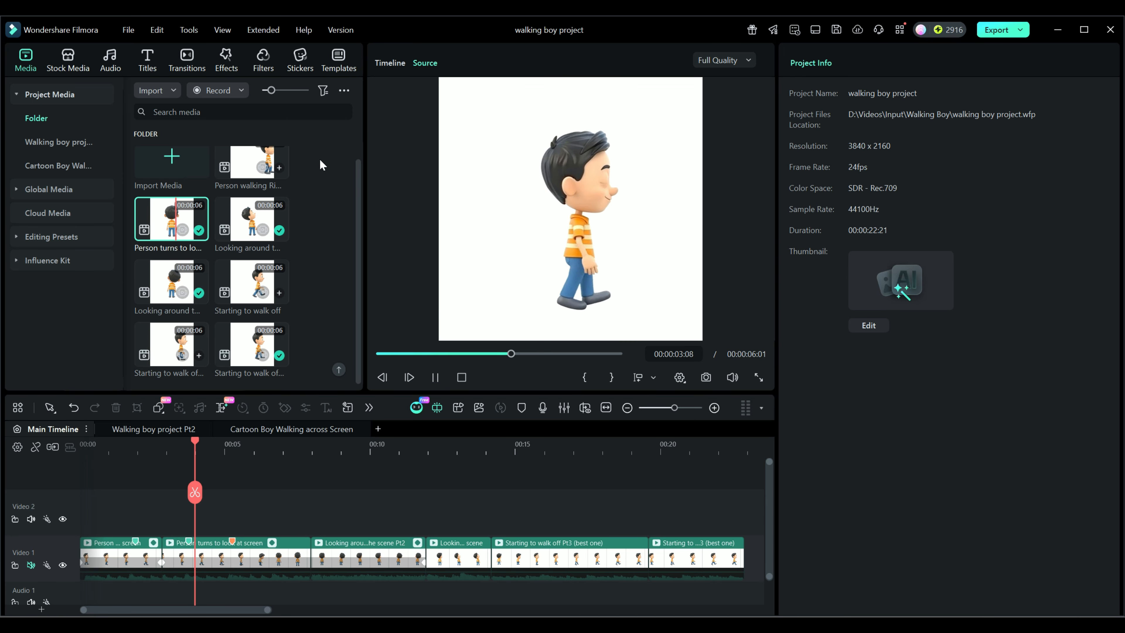
{"action": "left_click", "coordinate": [389, 63]}
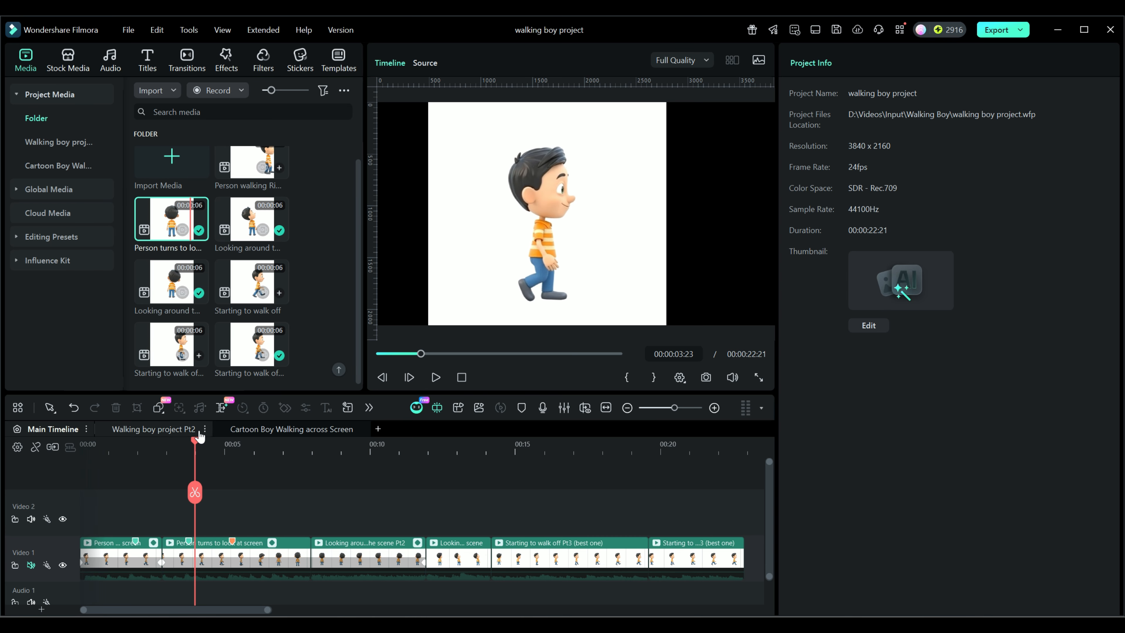
{"action": "left_click_drag", "start_coordinate": [195, 440], "coordinate": [86, 446]}
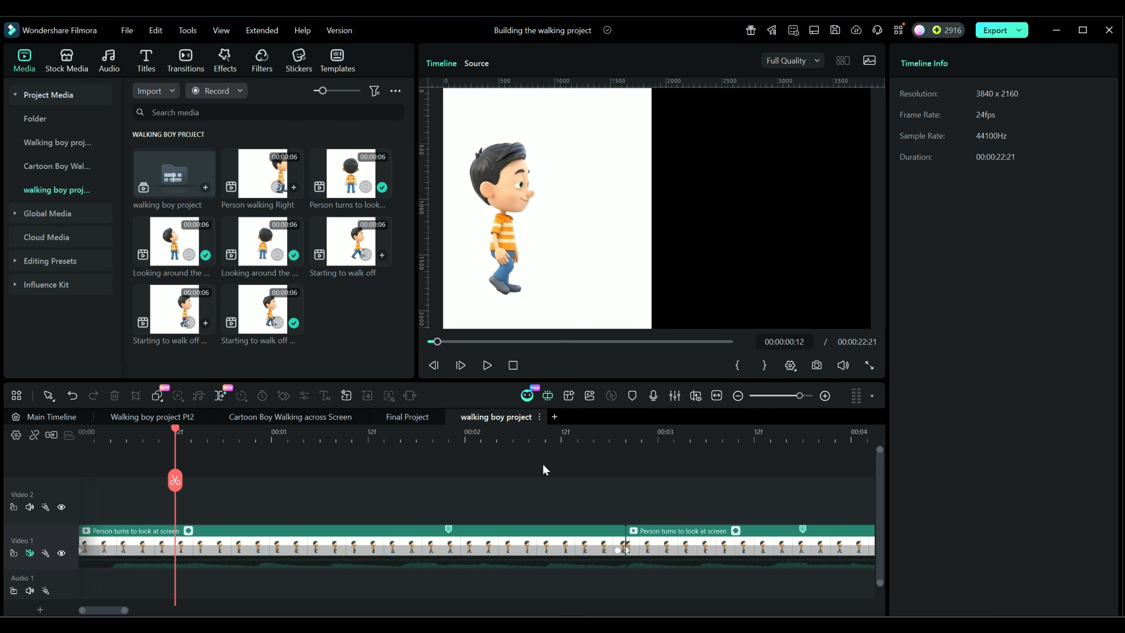
- Move the second "Person turns to look at screen" clip up to Video 2 so it overlaps the first clip's end at 00:00:02:19
{"action": "mouse_move", "coordinate": [175, 431]}
{"action": "left_mouse_down"}
{"action": "mouse_move", "coordinate": [211, 433]}
{"action": "mouse_move", "coordinate": [160, 433]}
{"action": "left_mouse_up"}
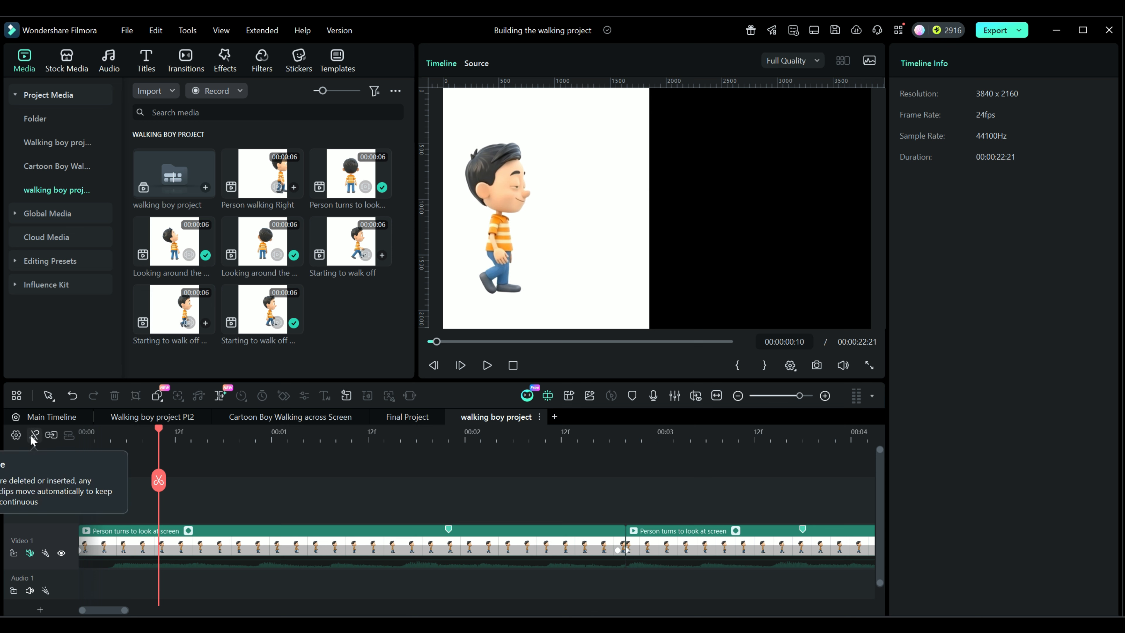
{"action": "left_click", "coordinate": [309, 539]}
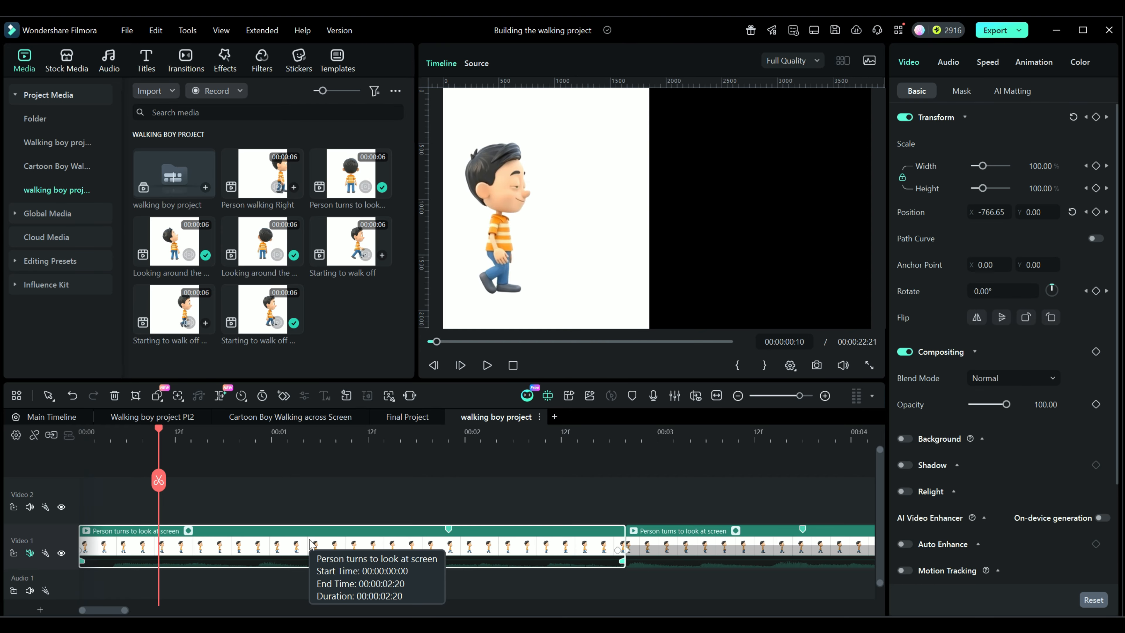
{"action": "left_click", "coordinate": [670, 533]}
{"action": "left_click_drag", "start_coordinate": [669, 536], "coordinate": [659, 514]}
{"action": "left_click", "coordinate": [618, 434]}
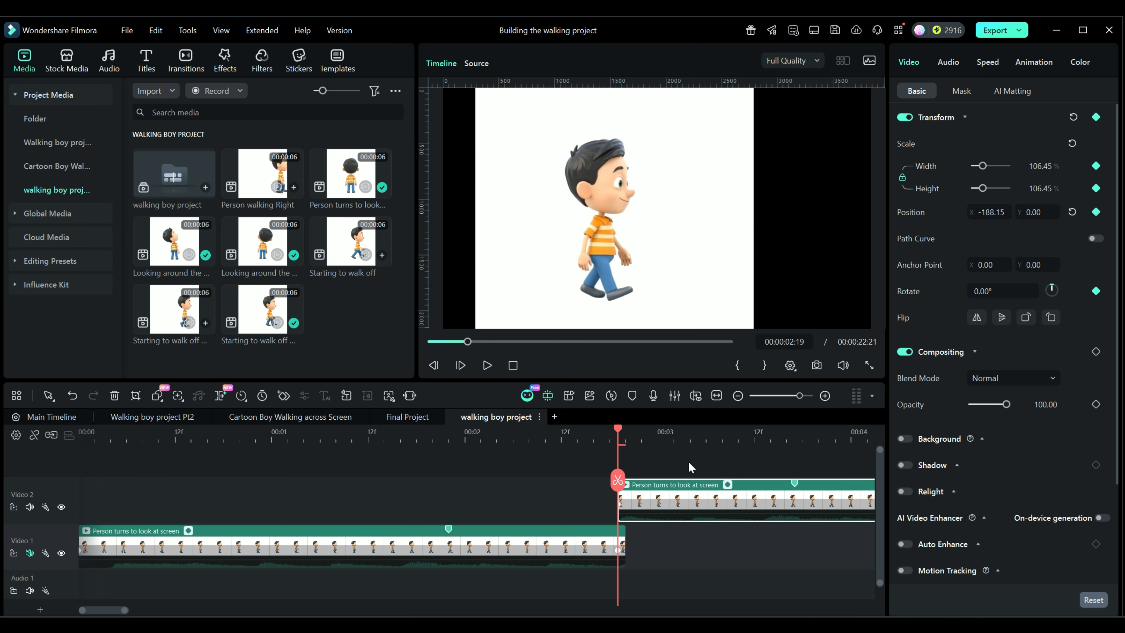
{"action": "left_click_drag", "start_coordinate": [618, 428], "coordinate": [625, 429]}
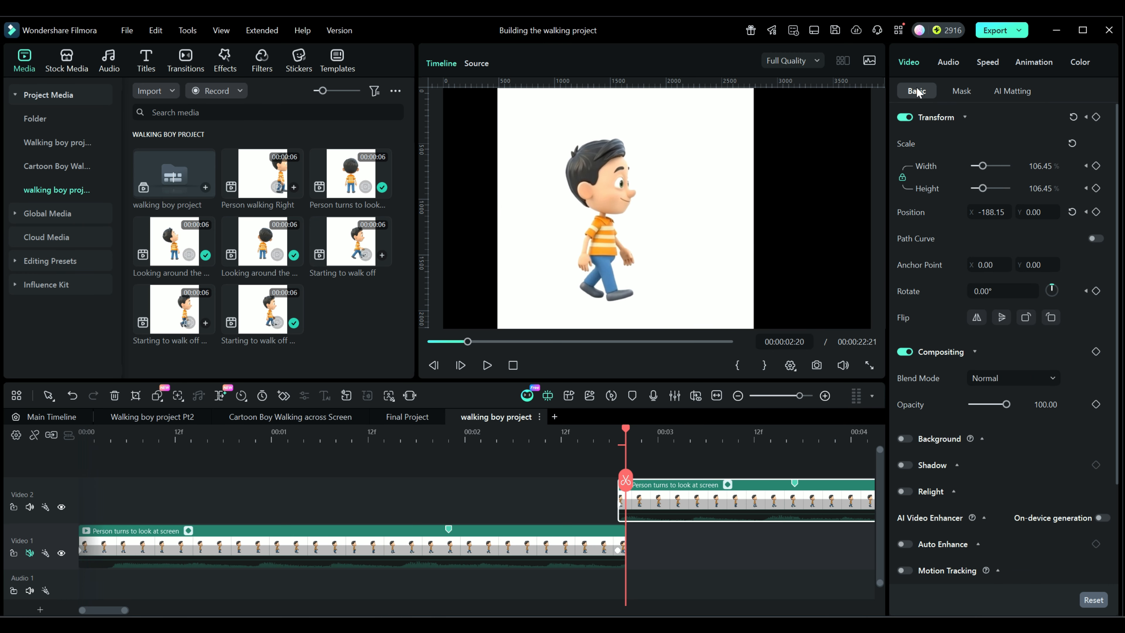
- Set the Video 2 clip's opacity to 35 and its X position to -199.15 to align the boy with the clip below
{"action": "scroll", "coordinate": [942, 261], "scroll_direction": "down", "scroll_amount": 3}
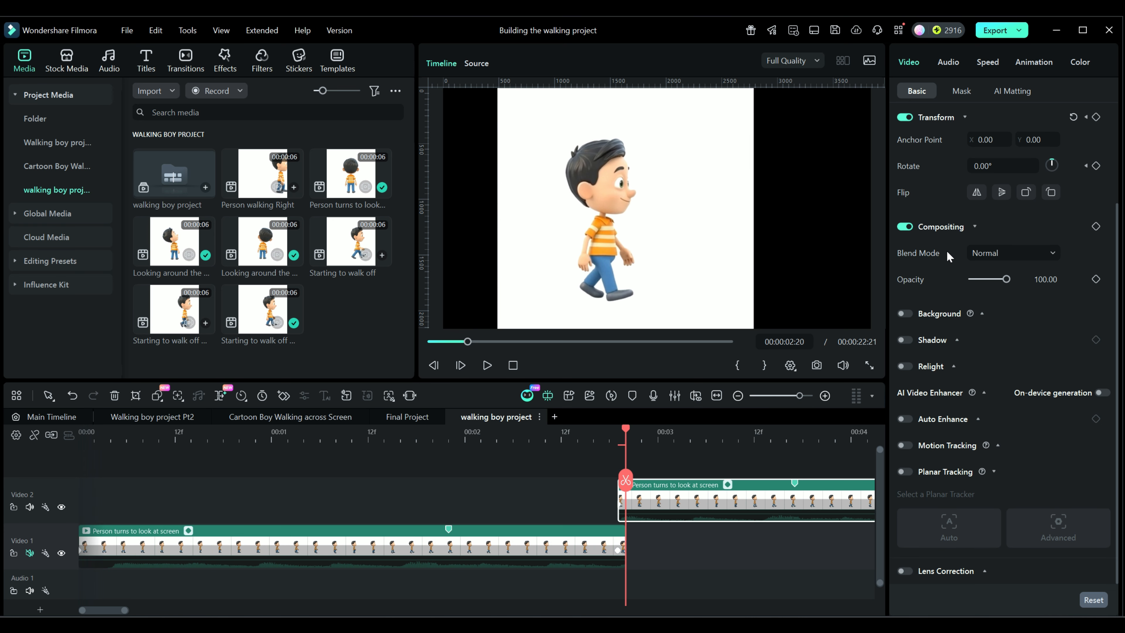
{"action": "left_click_drag", "start_coordinate": [1007, 281], "coordinate": [984, 281]}
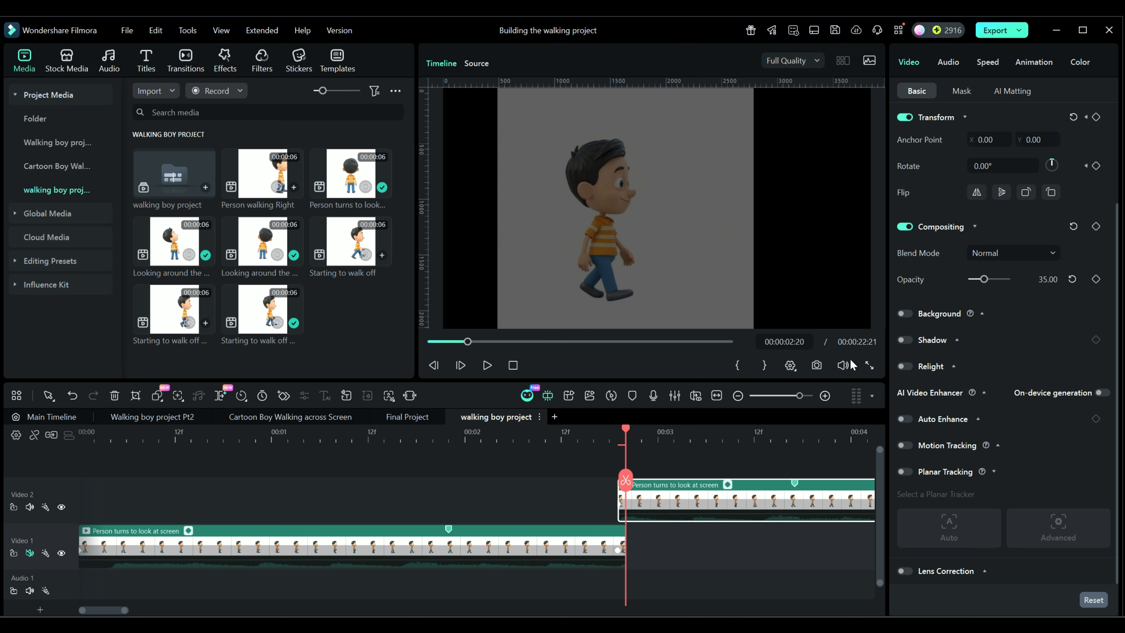
{"action": "key", "text": "Left"}
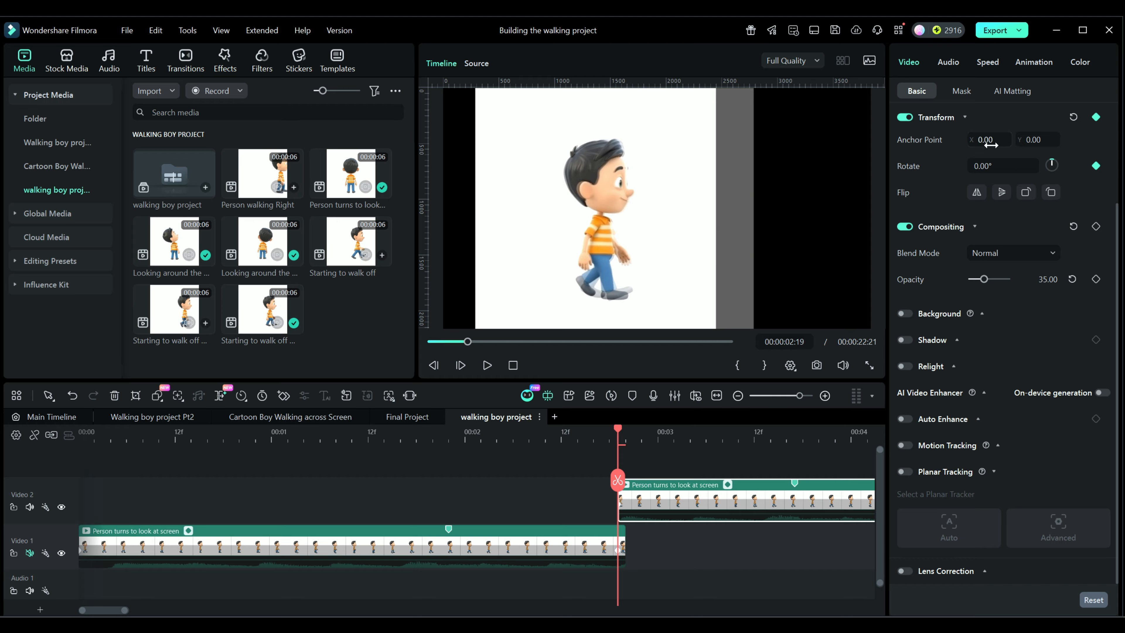
{"action": "scroll", "coordinate": [993, 156], "scroll_direction": "up", "scroll_amount": 3}
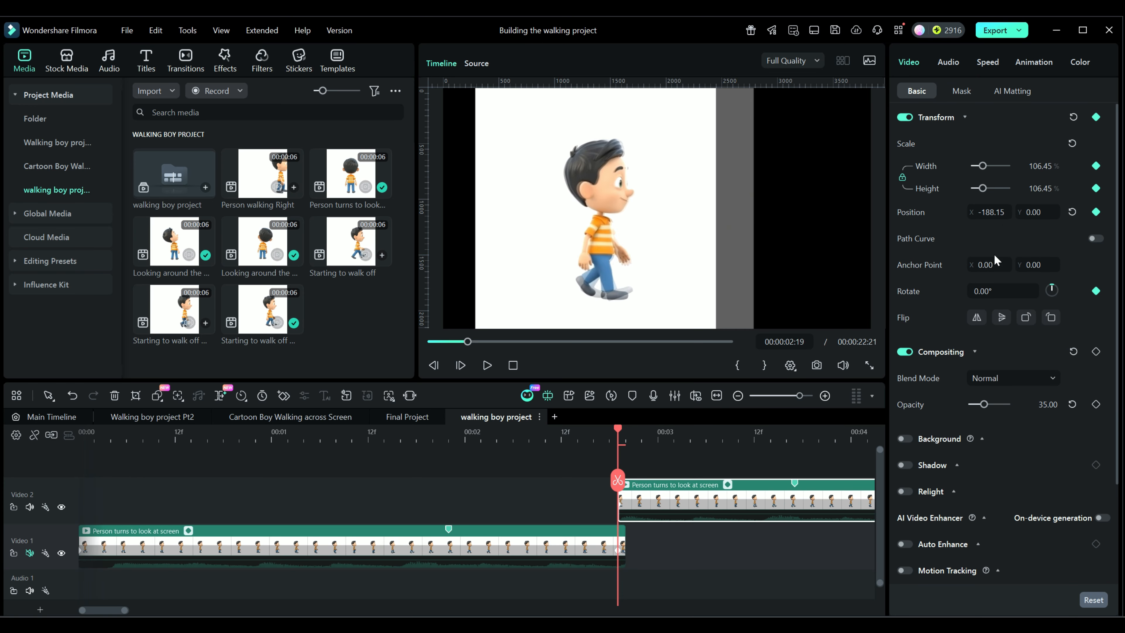
{"action": "mouse_move", "coordinate": [993, 212]}
{"action": "left_mouse_down"}
{"action": "mouse_move", "coordinate": [1005, 213]}
{"action": "mouse_move", "coordinate": [989, 213]}
{"action": "left_mouse_up"}
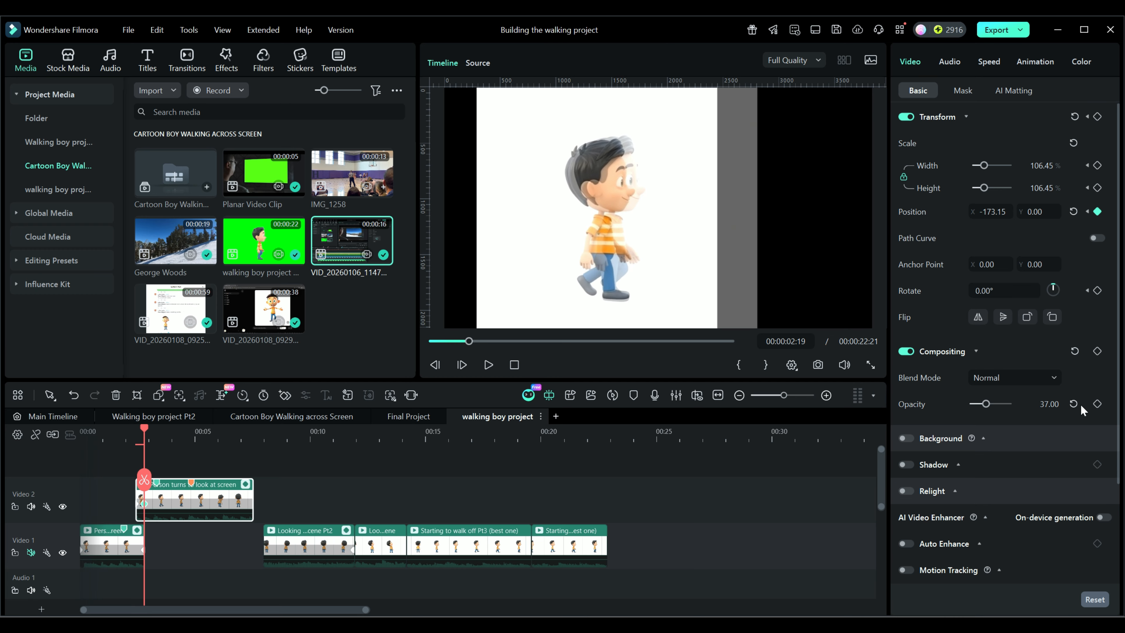
- Reset the aligned clip's opacity and move it back to Video 1 directly behind the first clip
{"action": "left_click", "coordinate": [1073, 404]}
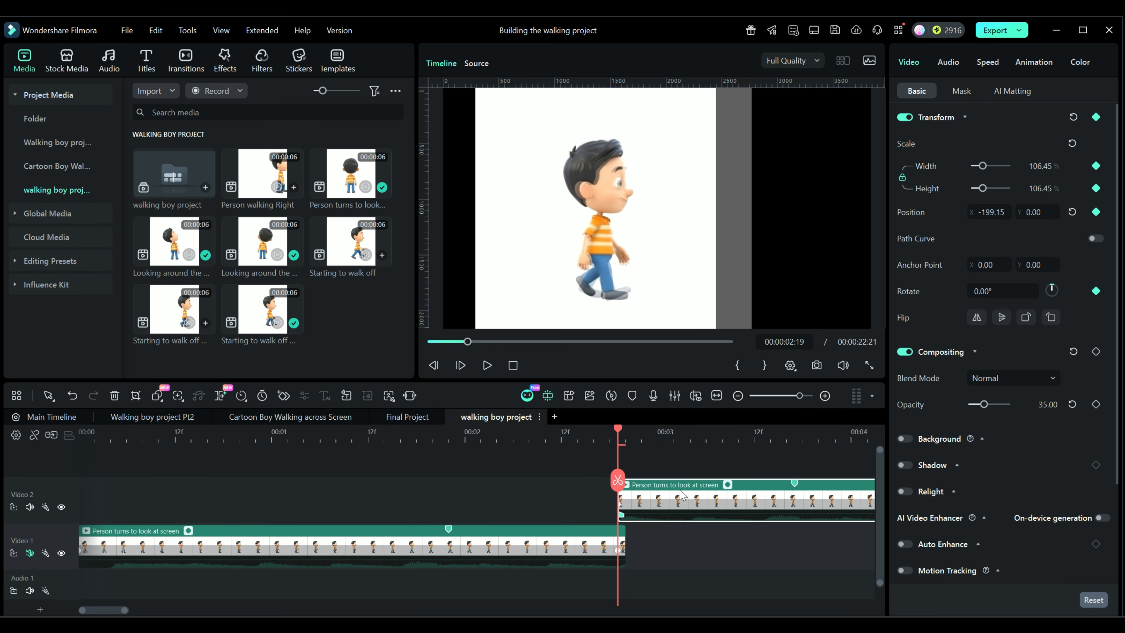
{"action": "left_click_drag", "start_coordinate": [687, 497], "coordinate": [691, 531]}
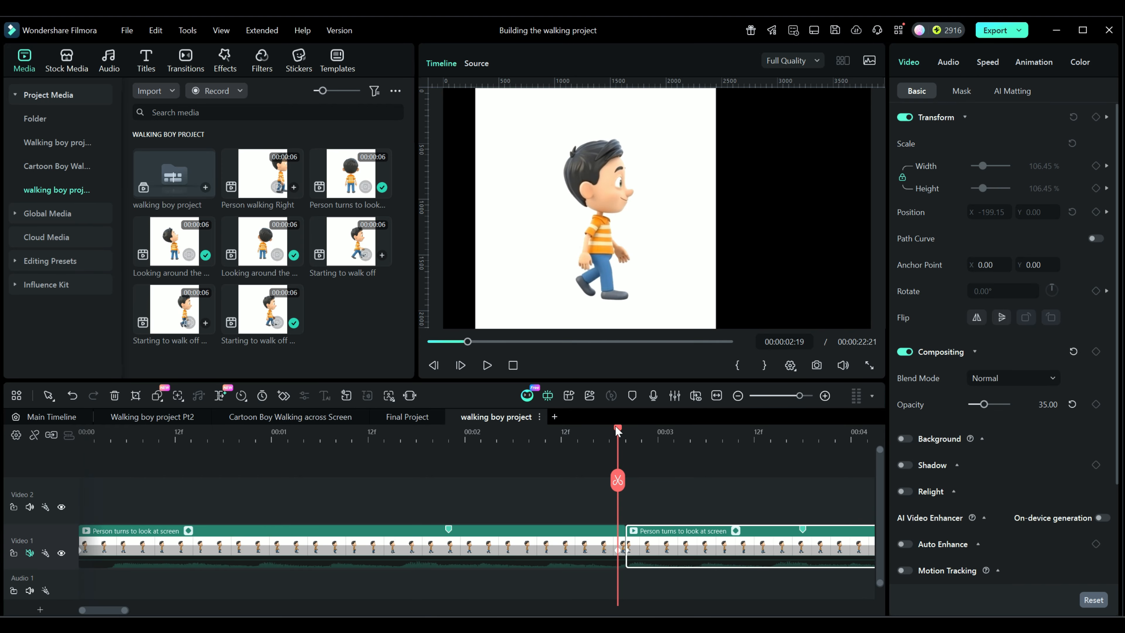
{"action": "mouse_move", "coordinate": [616, 426]}
{"action": "left_mouse_down"}
{"action": "mouse_move", "coordinate": [641, 429]}
{"action": "mouse_move", "coordinate": [618, 429]}
{"action": "left_mouse_up"}
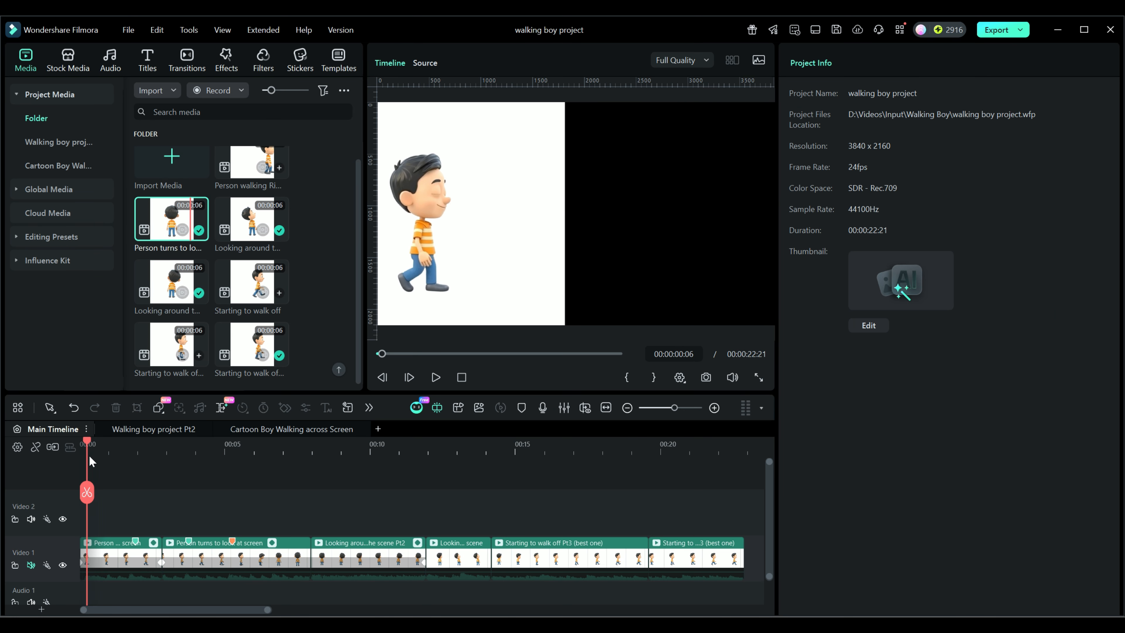
- Scrub through the main timeline to examine the boy's movement and the joins between the walking, turning and looking-around clips
{"action": "left_click_drag", "start_coordinate": [84, 442], "coordinate": [147, 446]}
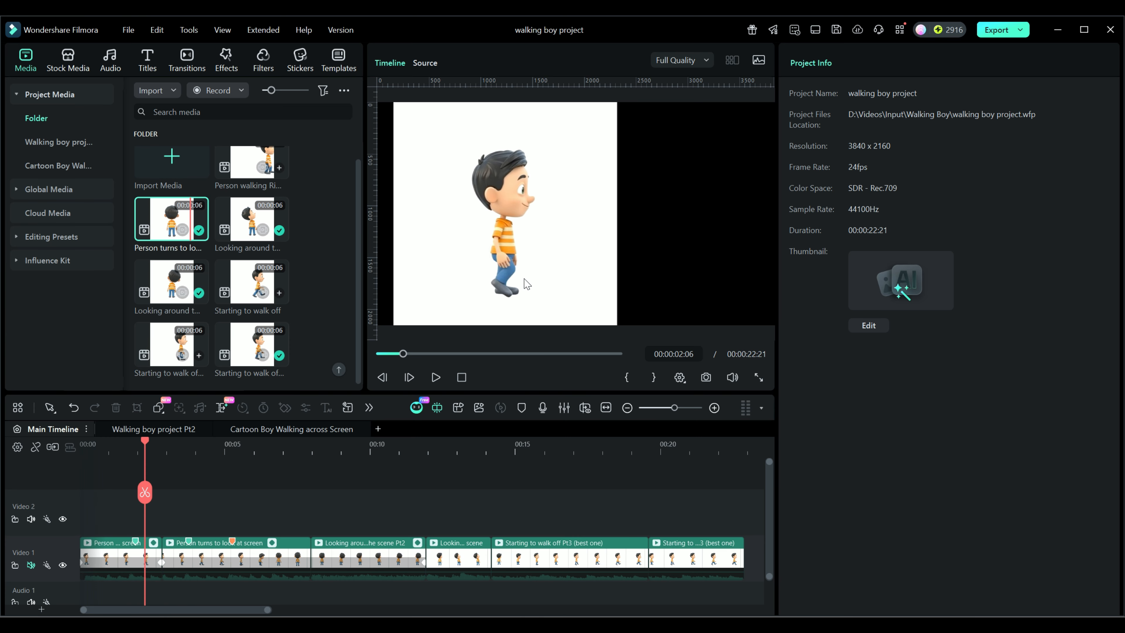
{"action": "left_click_drag", "start_coordinate": [144, 438], "coordinate": [116, 442]}
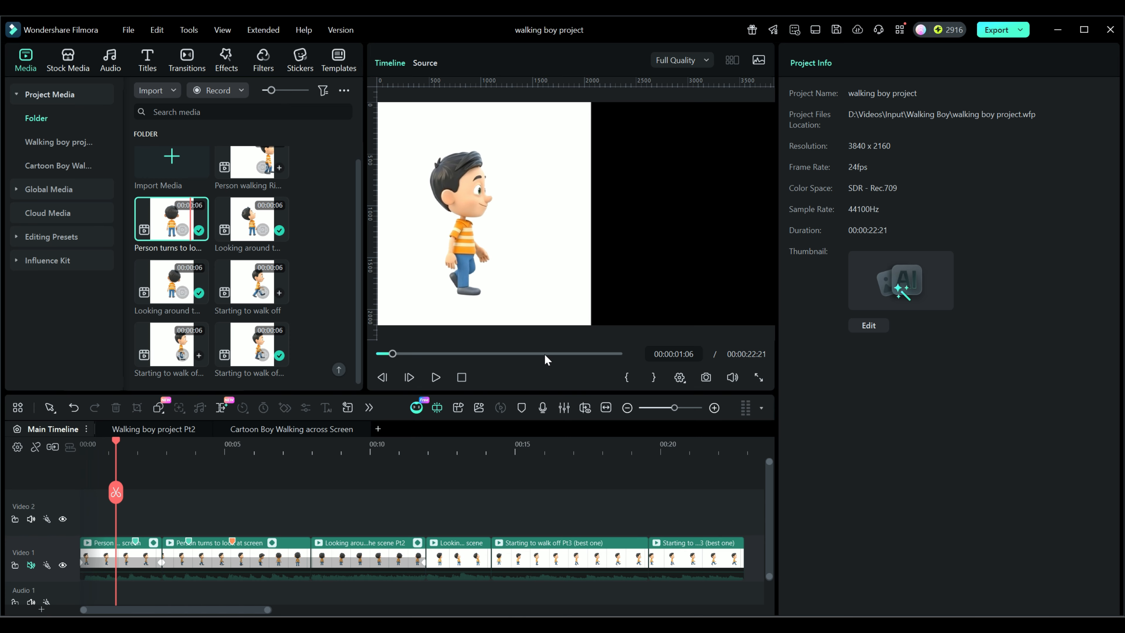
{"action": "left_click_drag", "start_coordinate": [117, 439], "coordinate": [170, 448]}
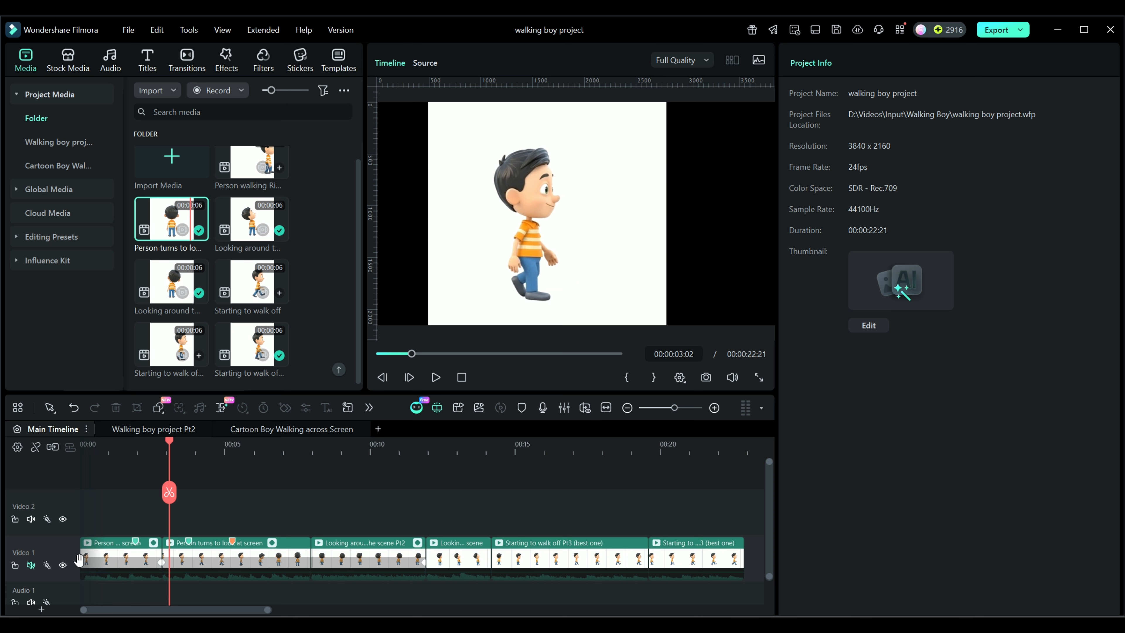
{"action": "left_click", "coordinate": [83, 567]}
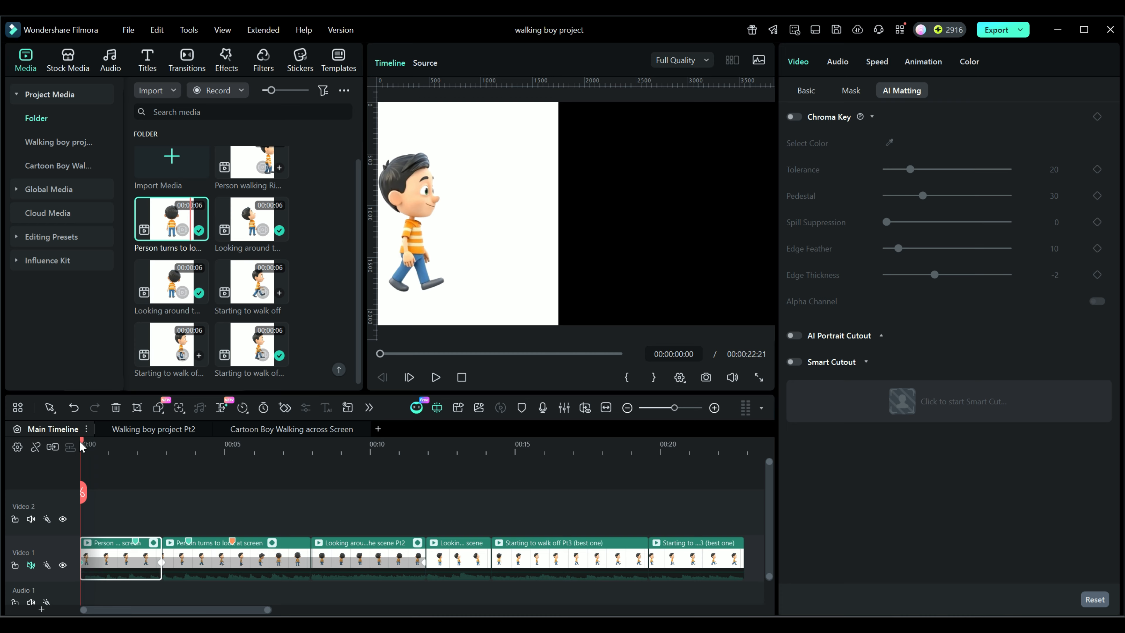
{"action": "left_click_drag", "start_coordinate": [83, 440], "coordinate": [277, 475]}
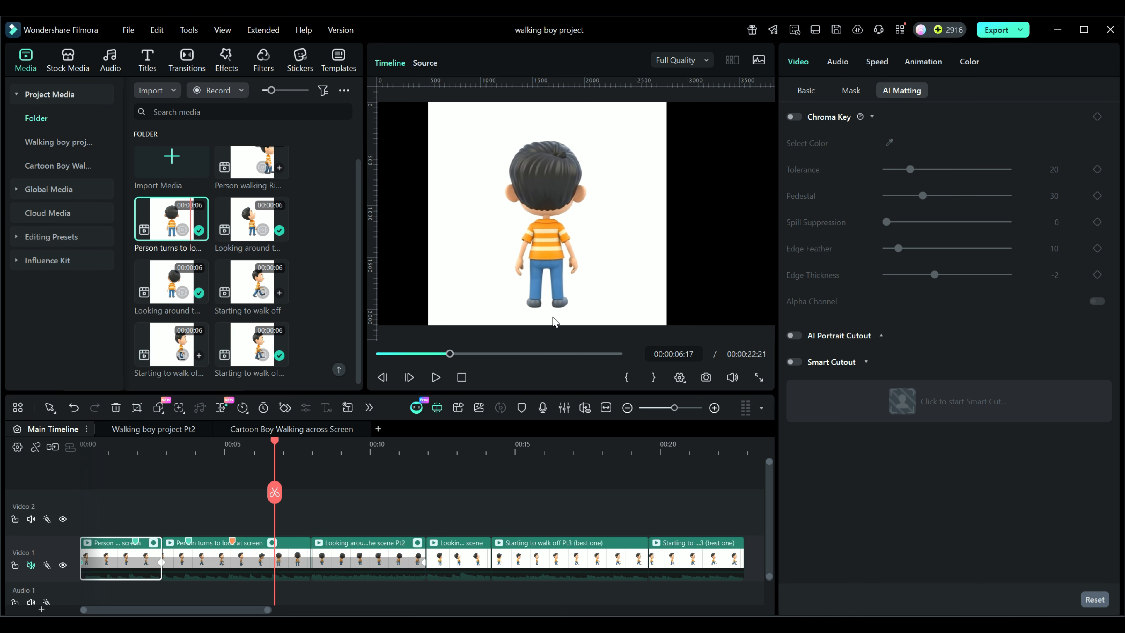
{"action": "left_click_drag", "start_coordinate": [274, 441], "coordinate": [451, 480]}
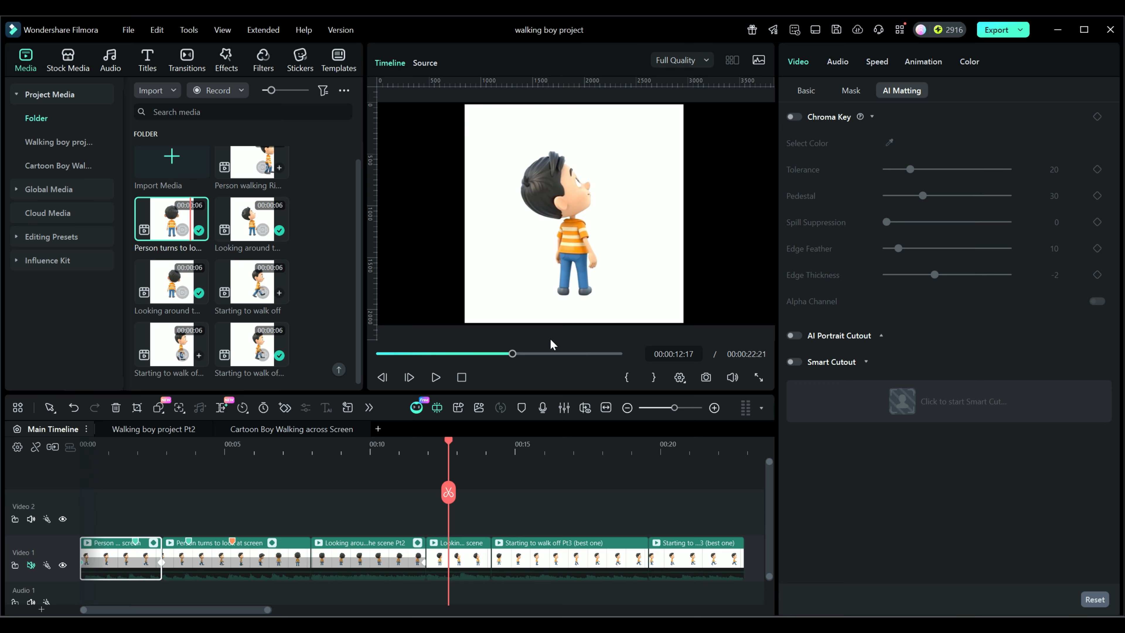
{"action": "key", "text": "alt+f"}
{"action": "left_click", "coordinate": [323, 495]}
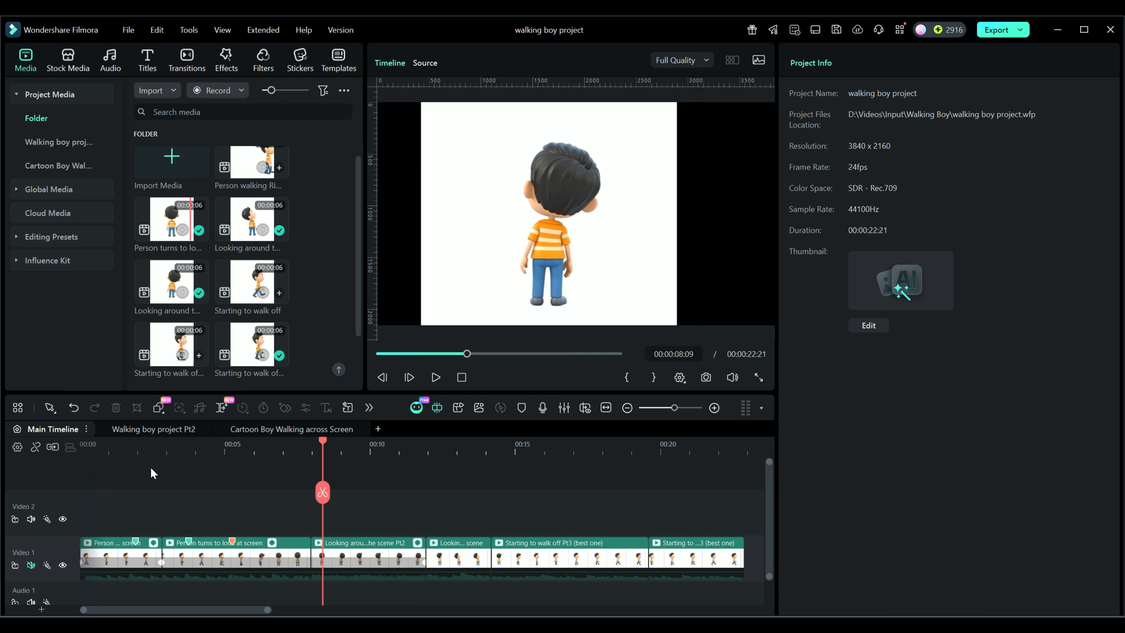
- In the "Walking boy project Pt2" timeline, hide the green background on Video 1 and scrub through the isolated boy
{"action": "left_click", "coordinate": [141, 431]}
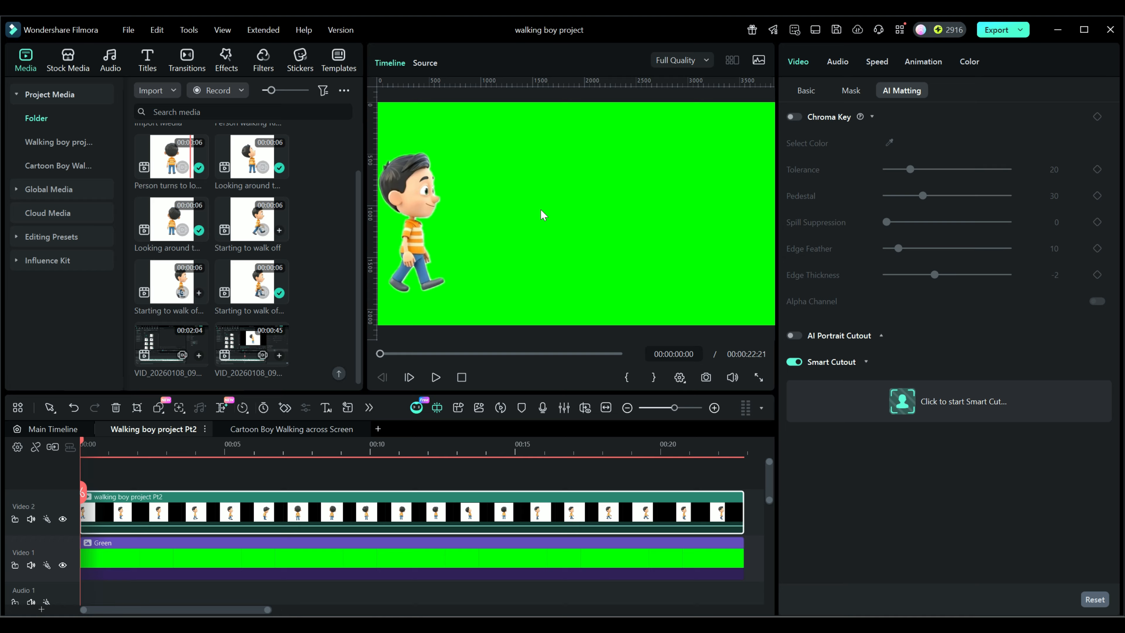
{"action": "left_click_drag", "start_coordinate": [83, 443], "coordinate": [301, 456]}
{"action": "left_click", "coordinate": [62, 566]}
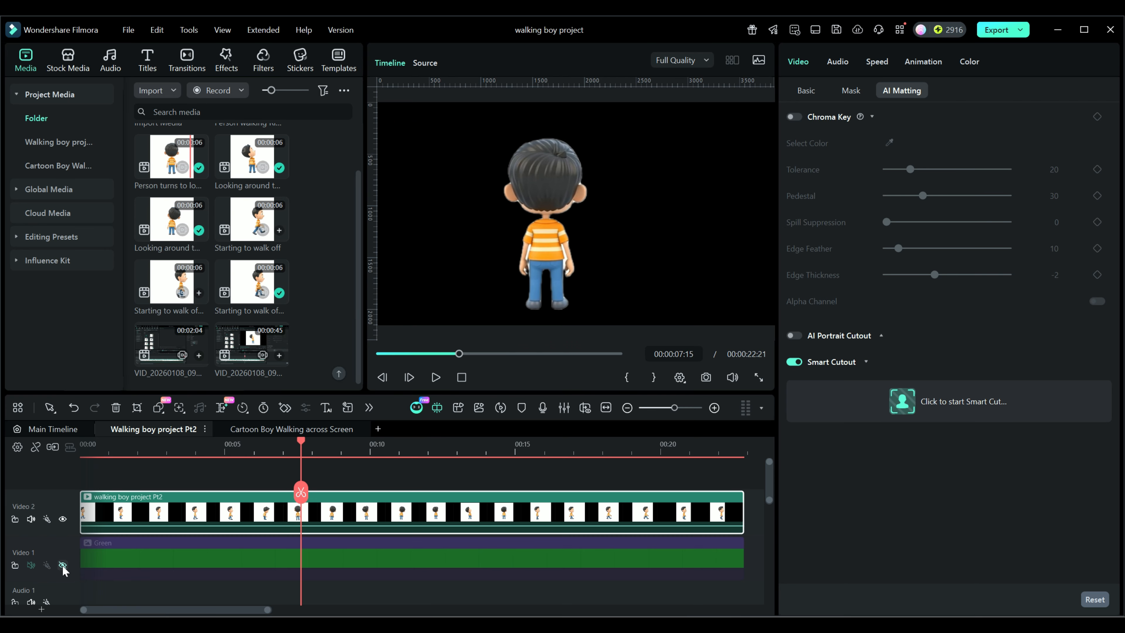
{"action": "left_click_drag", "start_coordinate": [300, 443], "coordinate": [162, 443]}
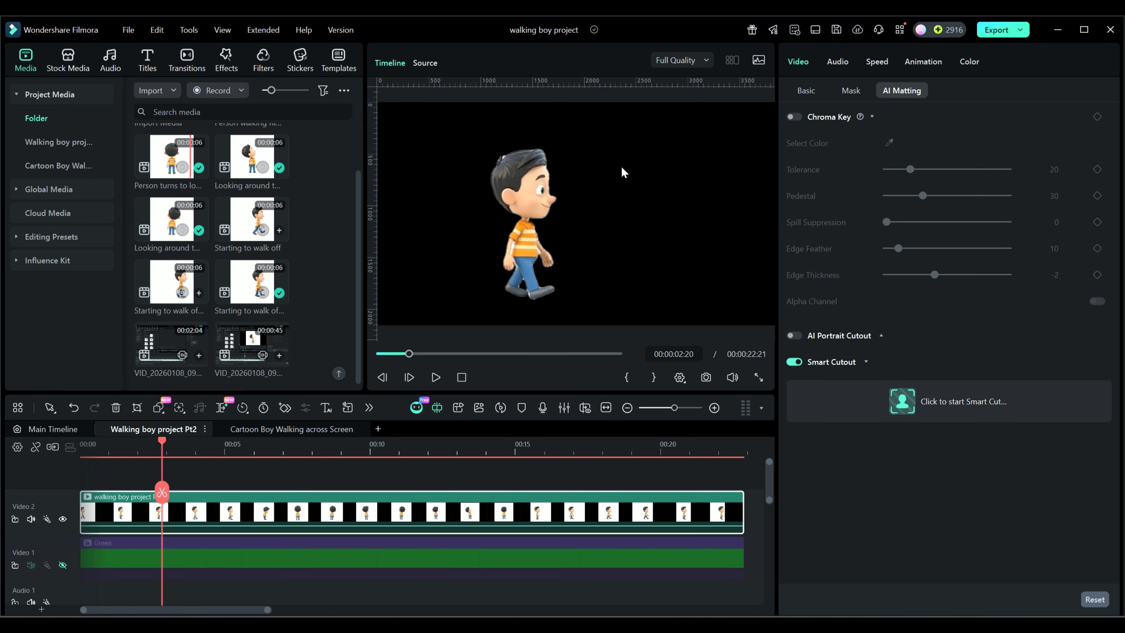
- Open the Smart Cutout editor for the boy clip and examine the mask over him throughout the clip
{"action": "left_click", "coordinate": [909, 404]}
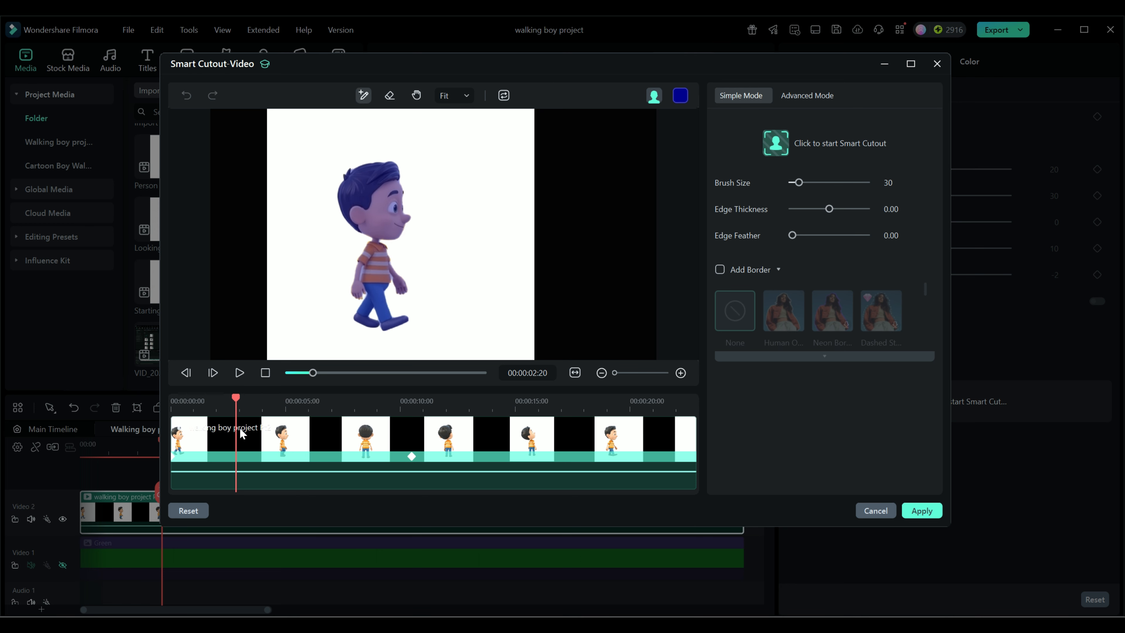
{"action": "left_click_drag", "start_coordinate": [236, 398], "coordinate": [428, 403]}
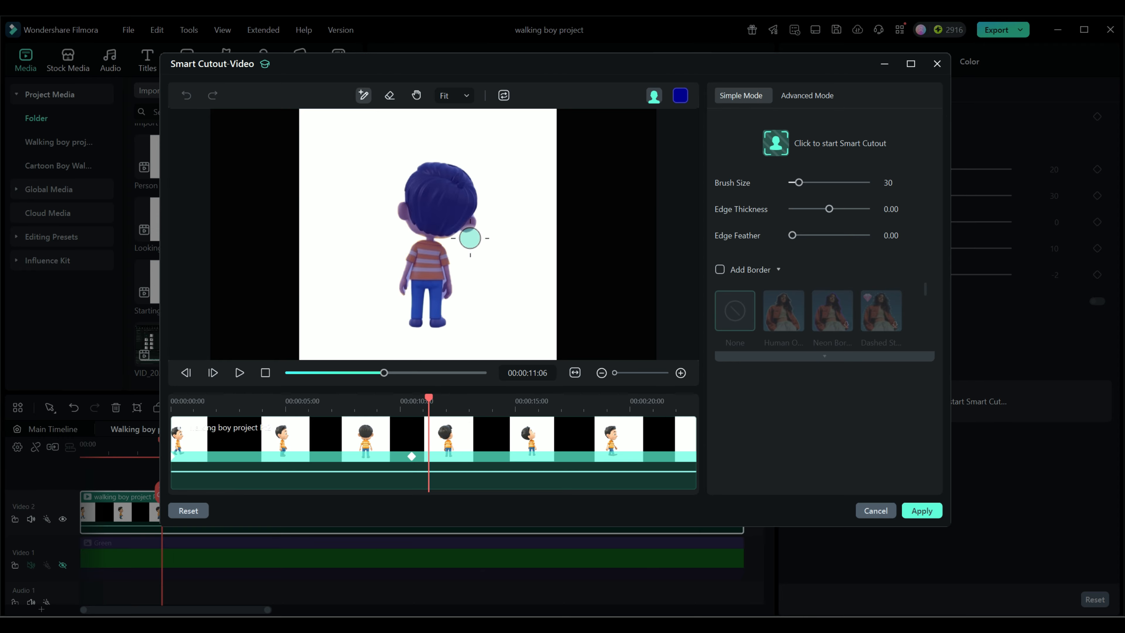
{"action": "left_click_drag", "start_coordinate": [427, 402], "coordinate": [619, 409]}
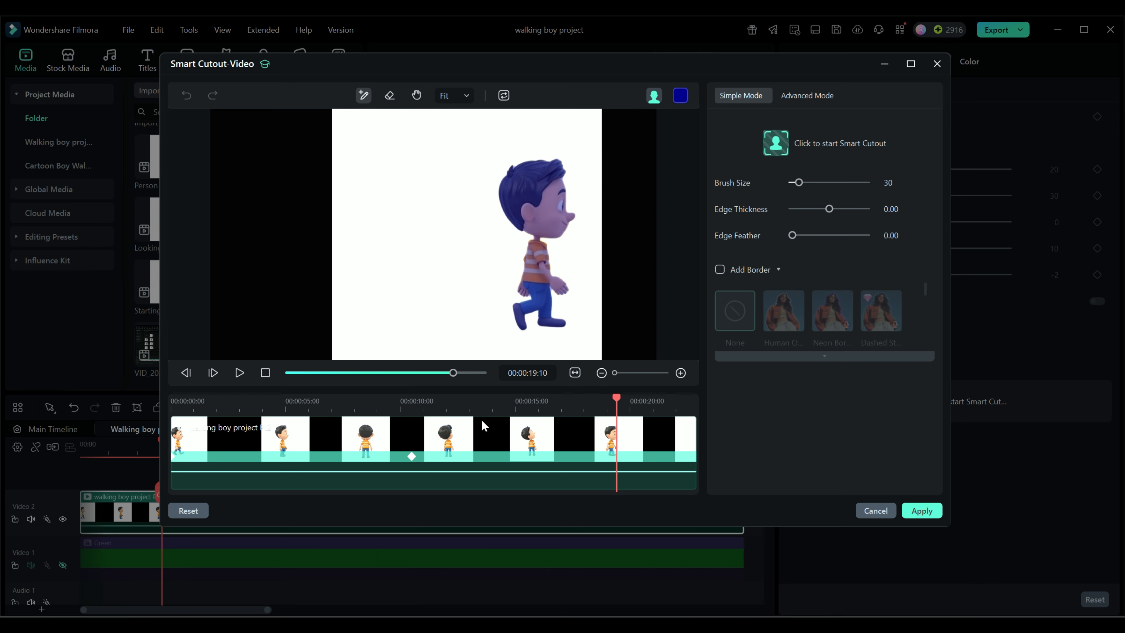
{"action": "left_click_drag", "start_coordinate": [619, 404], "coordinate": [426, 407]}
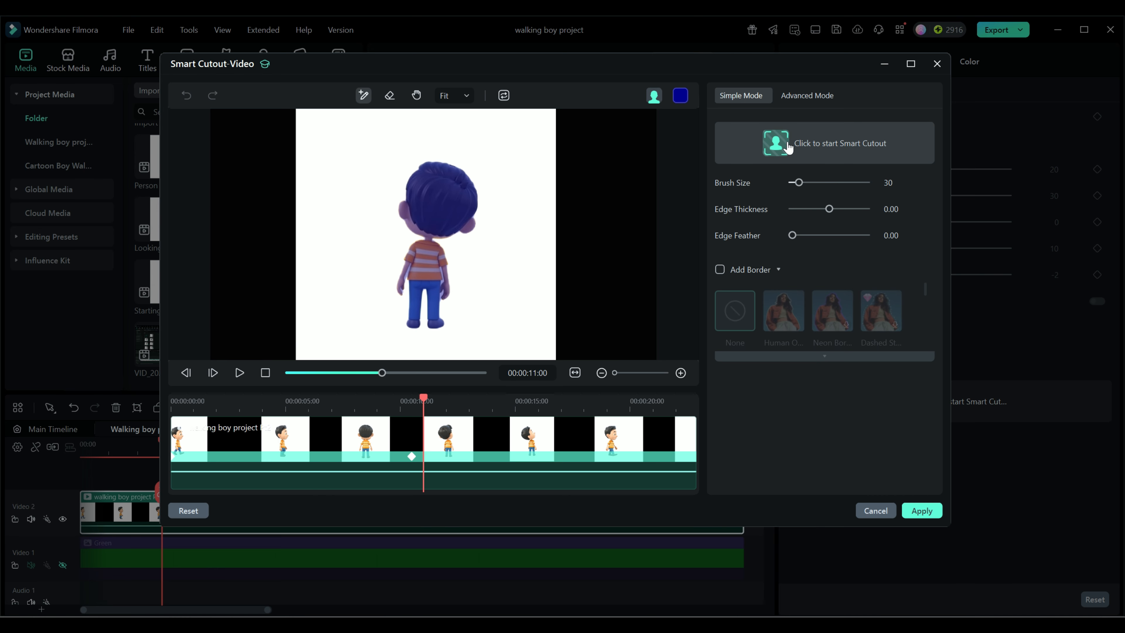
- Set the Smart Cutout preview to a transparent background and scrub the walking section to check the boy's edges
{"action": "left_click", "coordinate": [796, 155]}
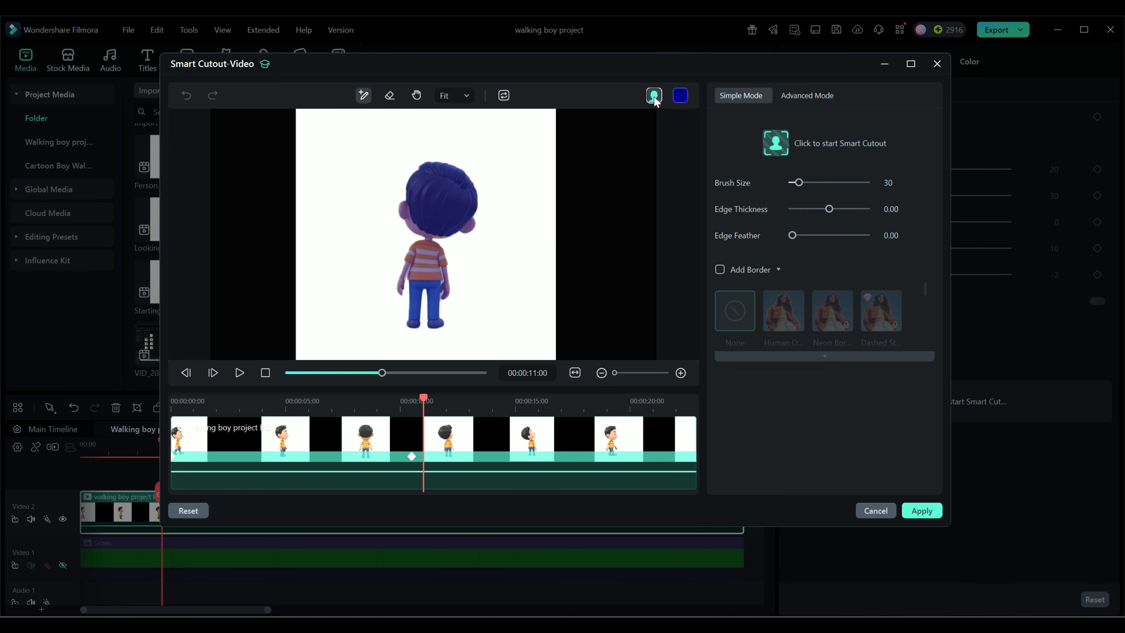
{"action": "left_click", "coordinate": [654, 96]}
{"action": "left_click", "coordinate": [665, 144]}
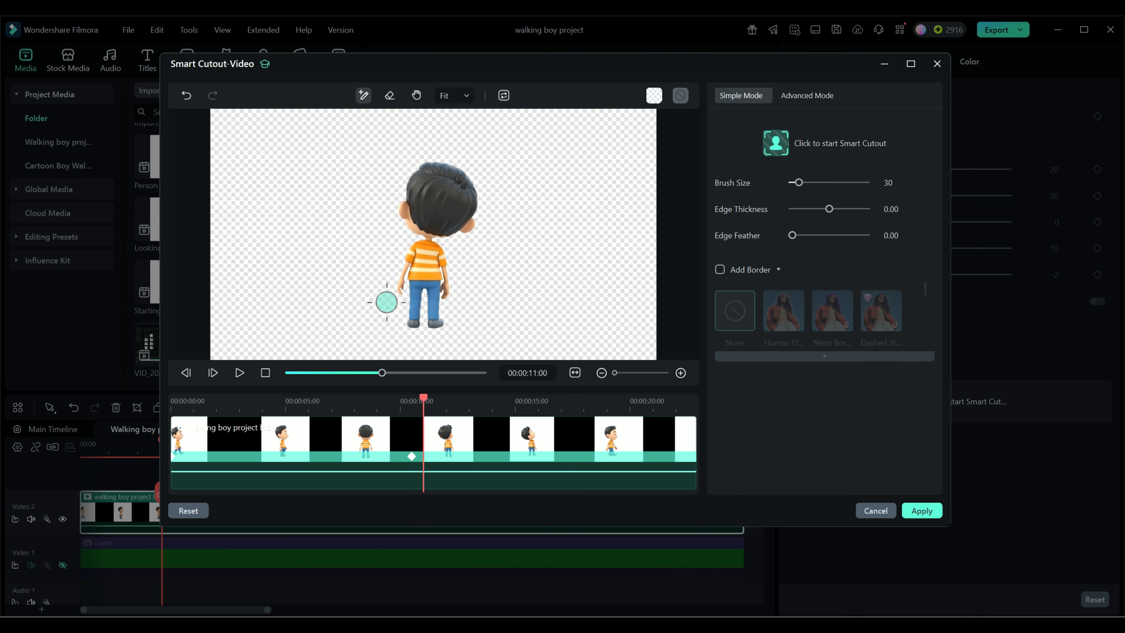
{"action": "left_click_drag", "start_coordinate": [424, 401], "coordinate": [230, 403]}
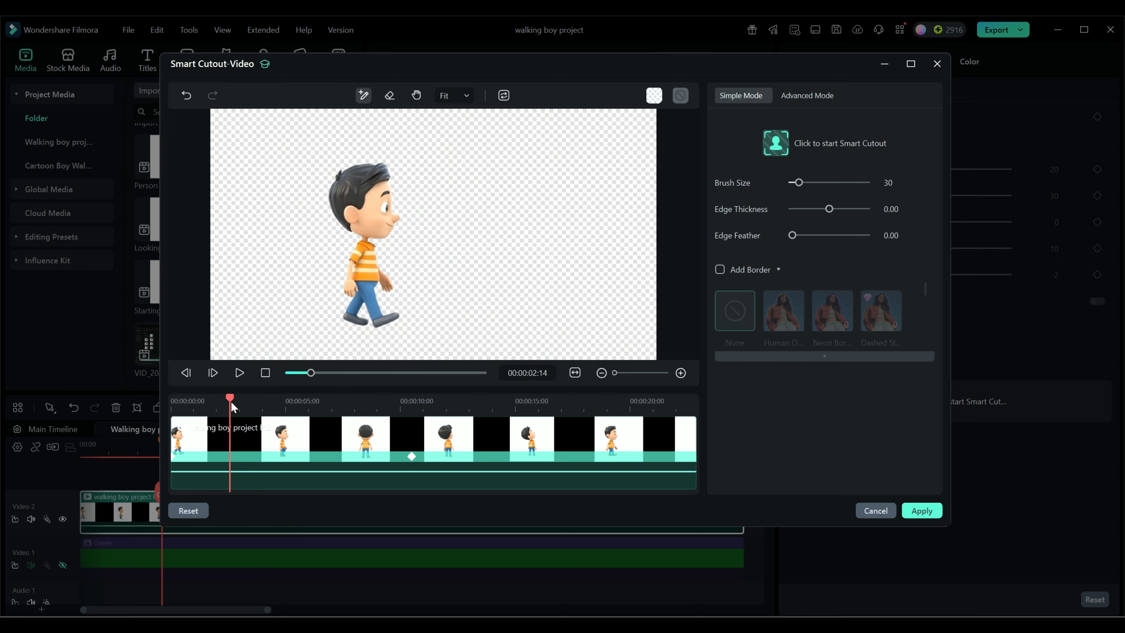
{"action": "mouse_move", "coordinate": [231, 404]}
{"action": "left_mouse_down"}
{"action": "mouse_move", "coordinate": [488, 403]}
{"action": "mouse_move", "coordinate": [241, 403]}
{"action": "left_mouse_up"}
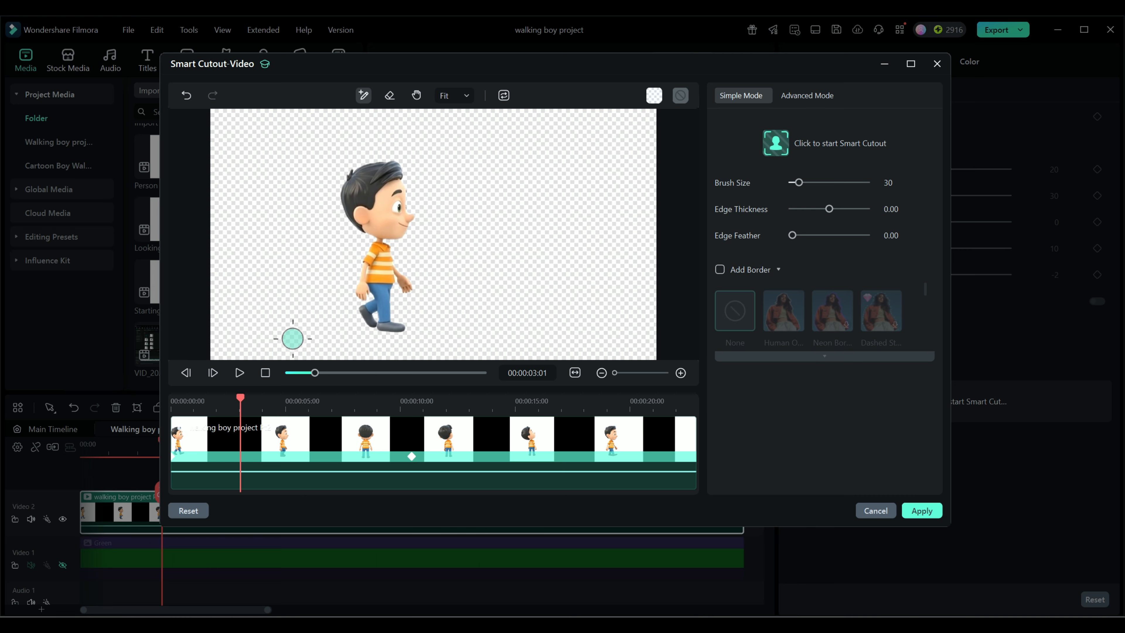
- Show the Advanced Mode cutout controls, and close the Smart Cutout editor while saving the modified cutout
{"action": "left_click", "coordinate": [805, 102]}
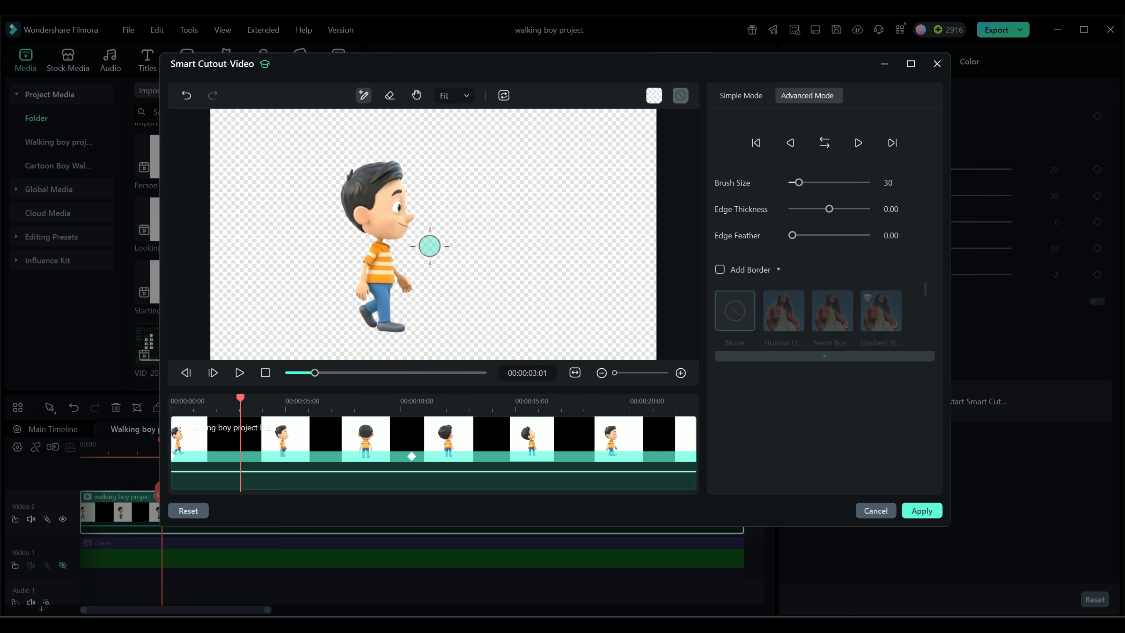
{"action": "left_click", "coordinate": [866, 511]}
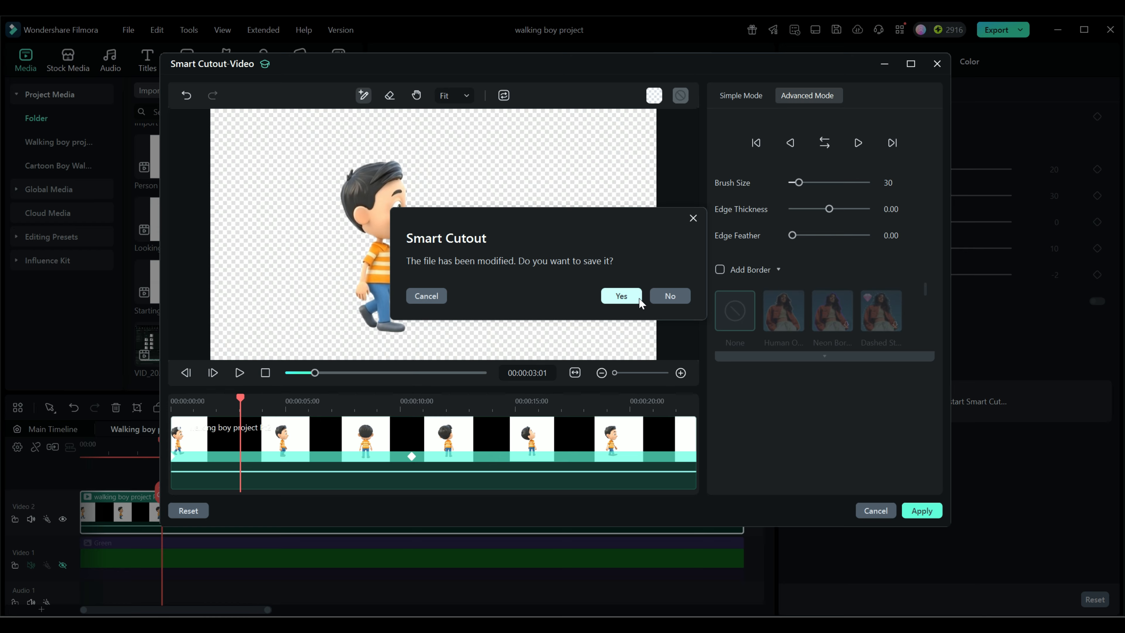
{"action": "left_click", "coordinate": [624, 299]}
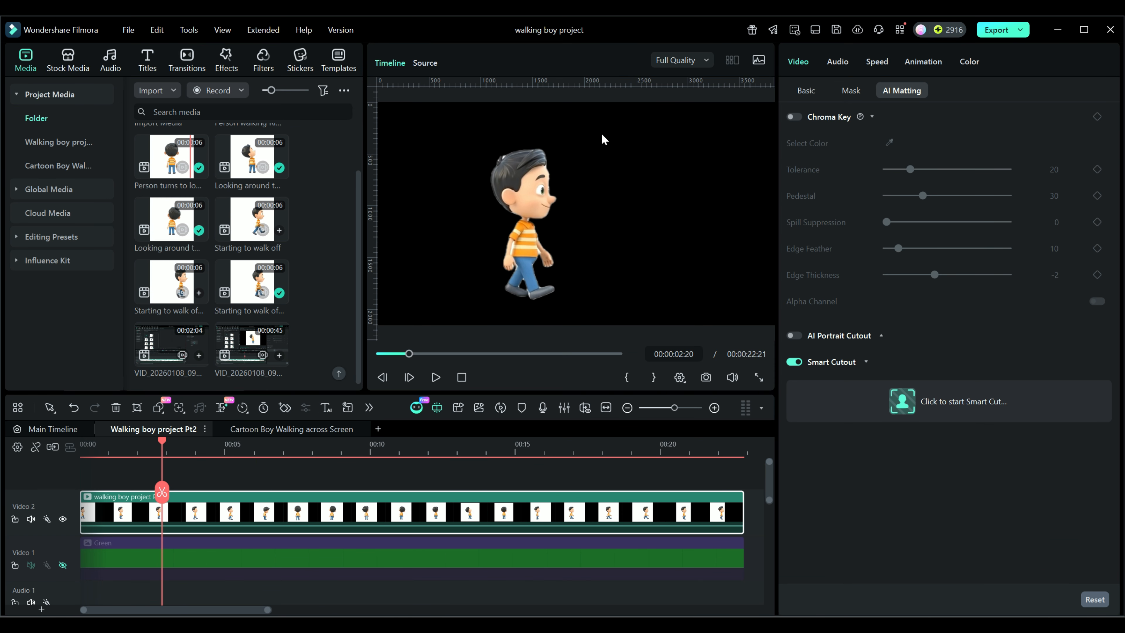
- Review the cut-out boy along the timeline and make the green background on Video 1 visible again
{"action": "left_click_drag", "start_coordinate": [162, 443], "coordinate": [393, 461]}
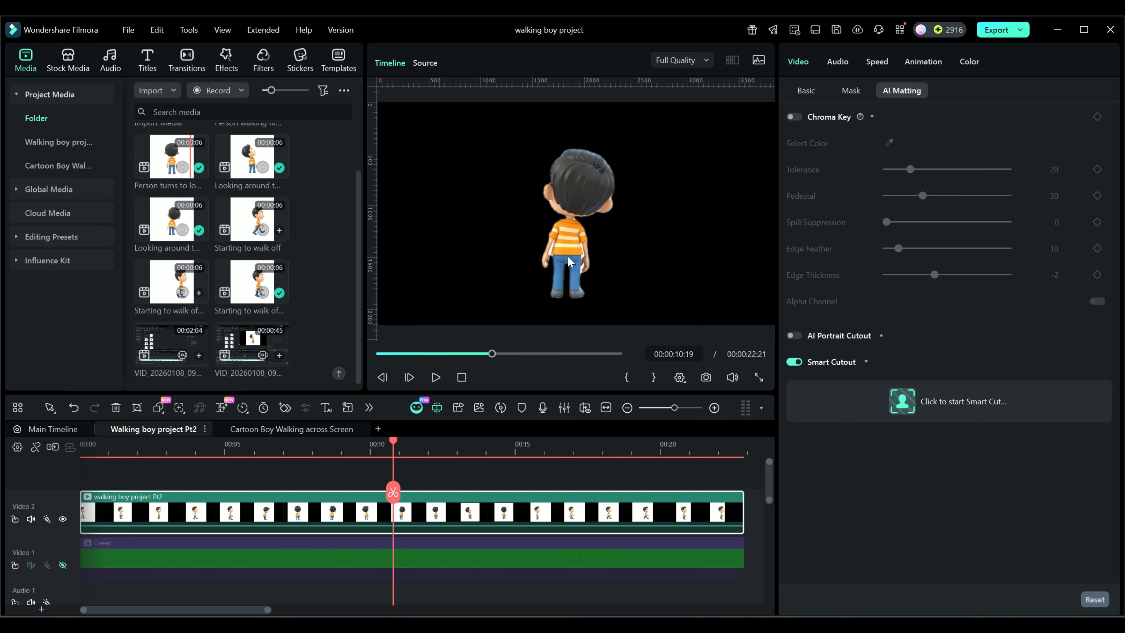
{"action": "left_click_drag", "start_coordinate": [394, 444], "coordinate": [476, 449]}
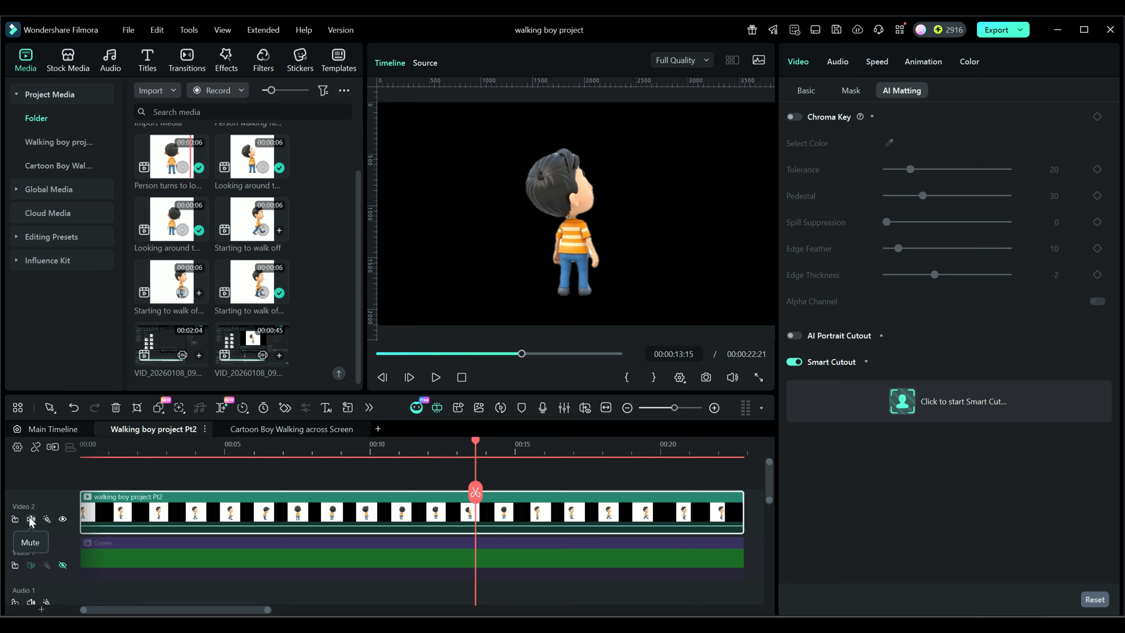
{"action": "left_click", "coordinate": [62, 566]}
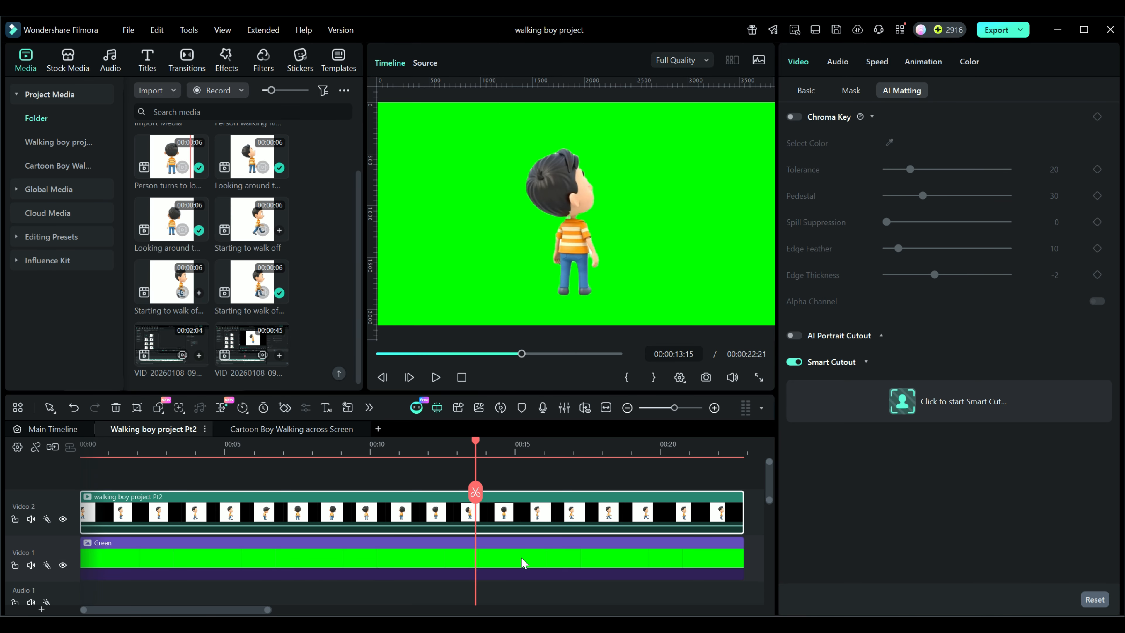
{"action": "left_click_drag", "start_coordinate": [478, 443], "coordinate": [86, 474]}
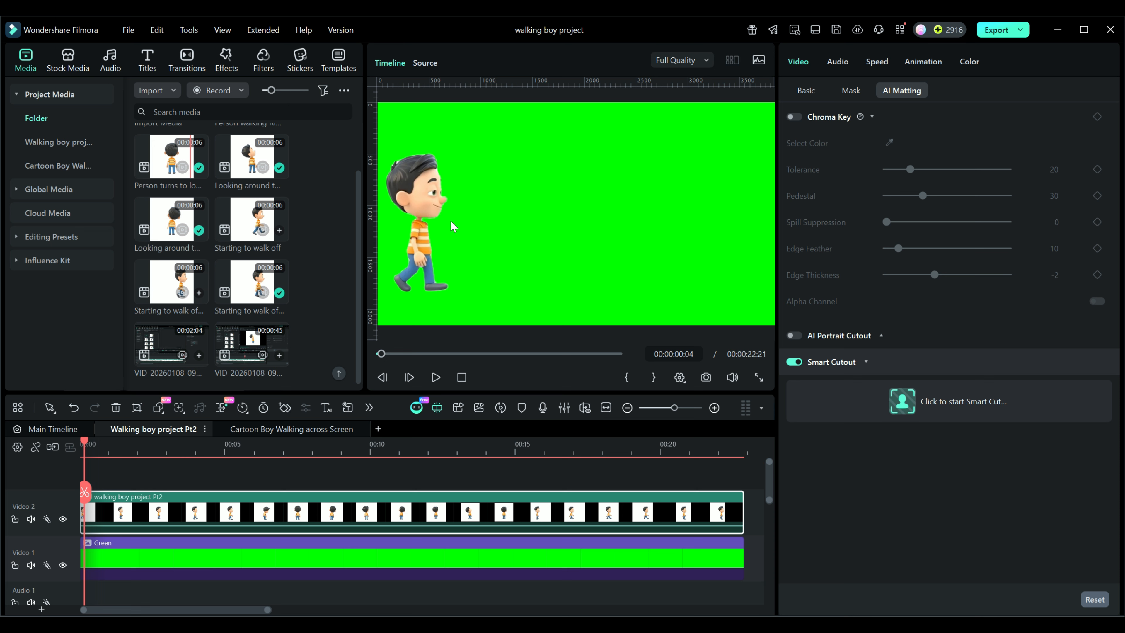
- Switch to the "Cartoon Boy Walking across Screen" timeline and look over its stacked video tracks
{"action": "left_click", "coordinate": [274, 434]}
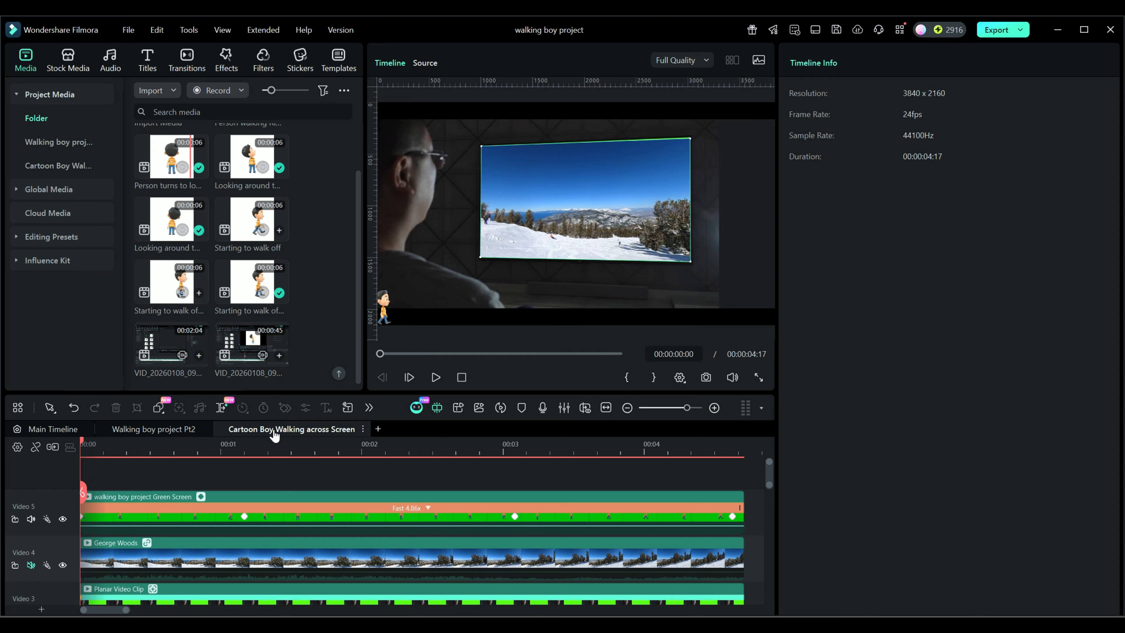
{"action": "scroll", "coordinate": [138, 518], "scroll_direction": "down", "scroll_amount": 1}
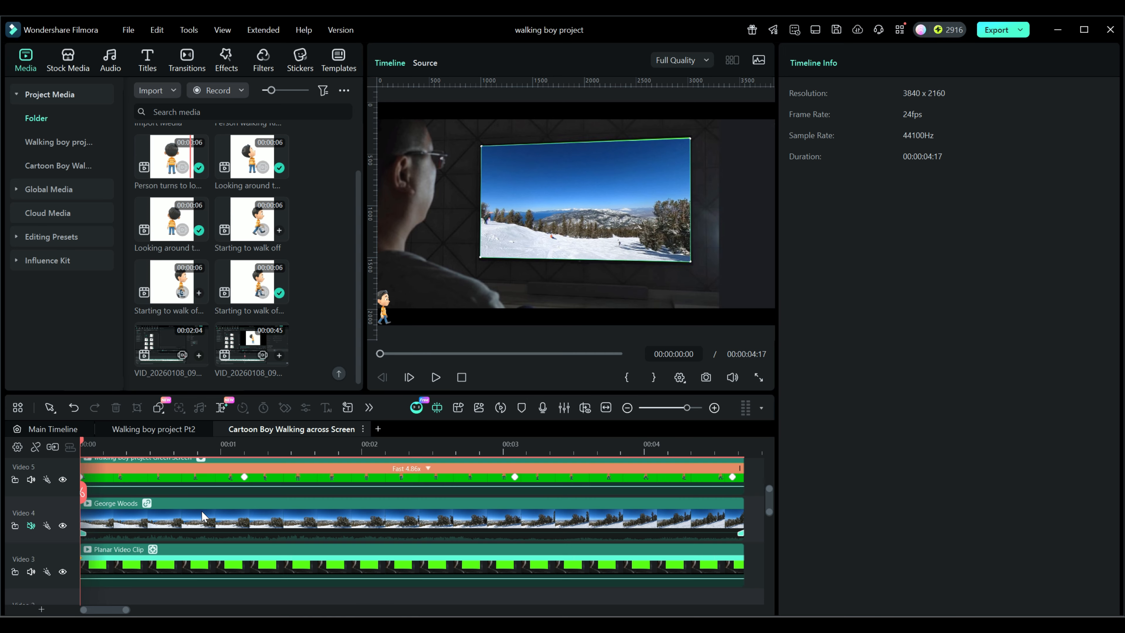
{"action": "scroll", "coordinate": [202, 516], "scroll_direction": "up", "scroll_amount": 1}
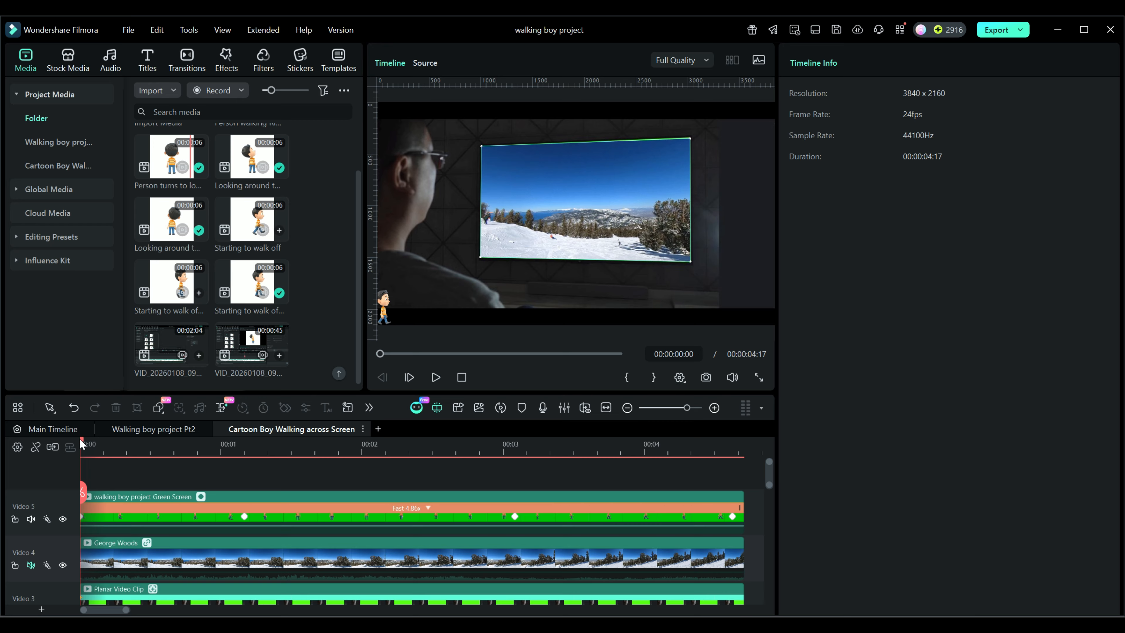
{"action": "left_click_drag", "start_coordinate": [82, 438], "coordinate": [82, 470]}
- Hide the Video 5 and Video 4 tracks to view the planar clip's green screen, and show Video 4 again
{"action": "left_click", "coordinate": [62, 519]}
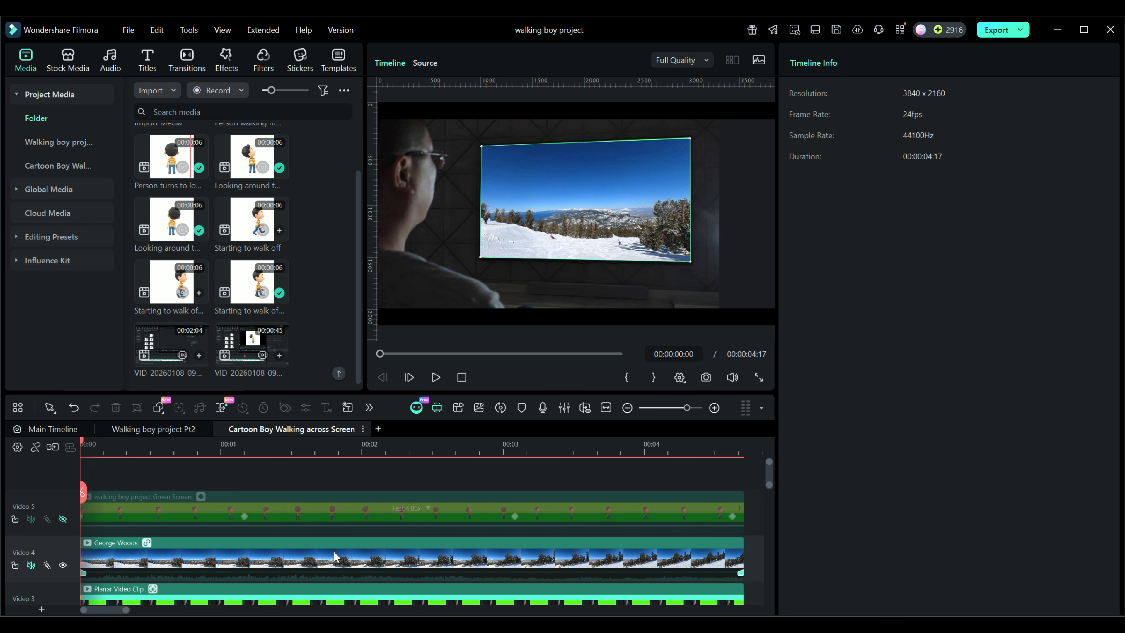
{"action": "scroll", "coordinate": [334, 551], "scroll_direction": "down", "scroll_amount": 1}
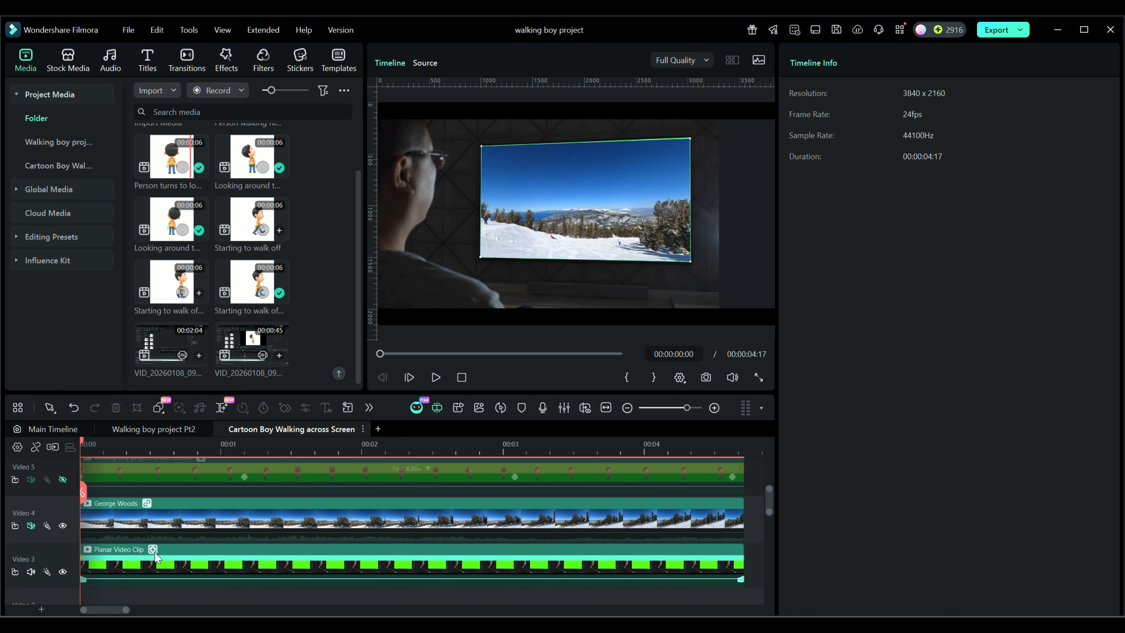
{"action": "left_click", "coordinate": [62, 525]}
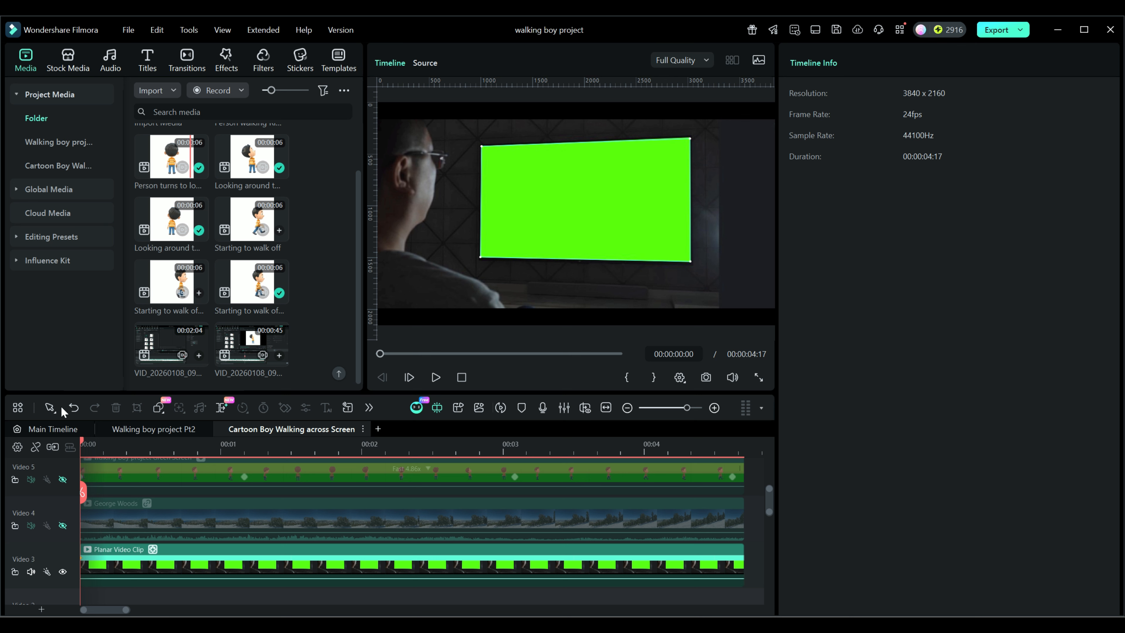
{"action": "mouse_move", "coordinate": [83, 443]}
{"action": "left_mouse_down"}
{"action": "mouse_move", "coordinate": [649, 439]}
{"action": "mouse_move", "coordinate": [707, 422]}
{"action": "mouse_move", "coordinate": [80, 453]}
{"action": "left_mouse_up"}
{"action": "left_click", "coordinate": [62, 526]}
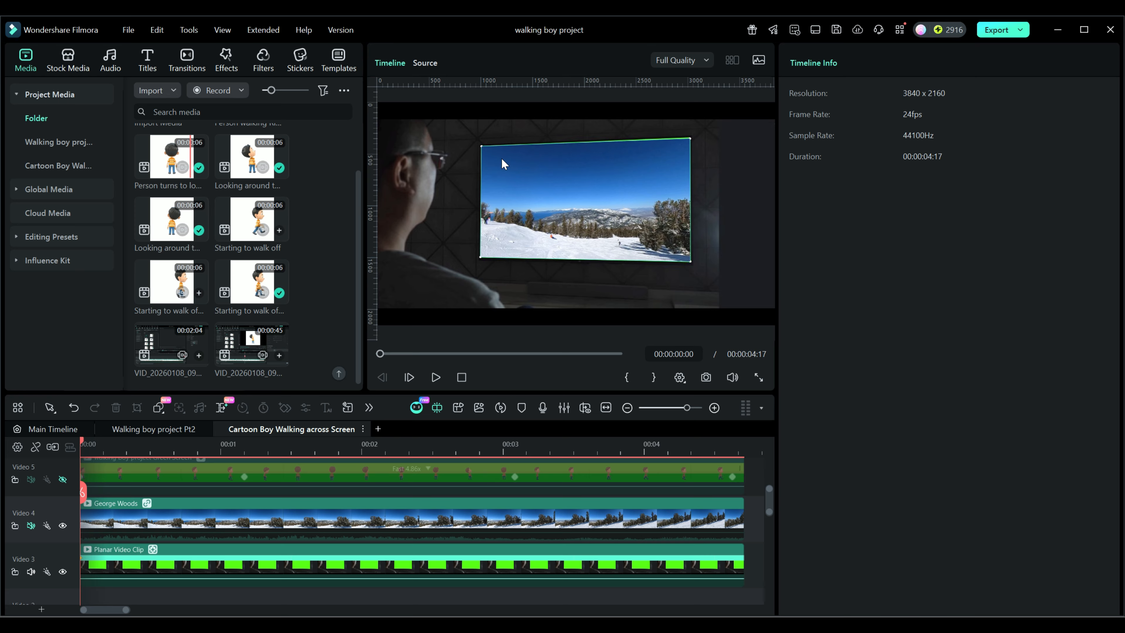
- Examine the Planar Video Clip's Planar Tracking settings, including its linked element
{"action": "left_click", "coordinate": [214, 570]}
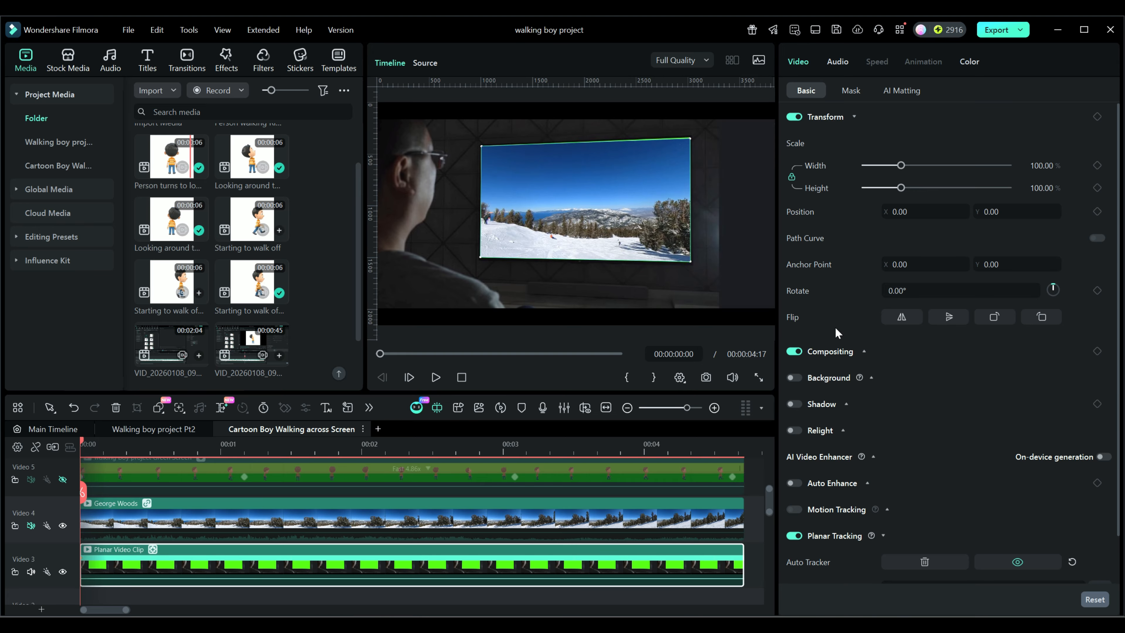
{"action": "scroll", "coordinate": [855, 470], "scroll_direction": "down", "scroll_amount": 2}
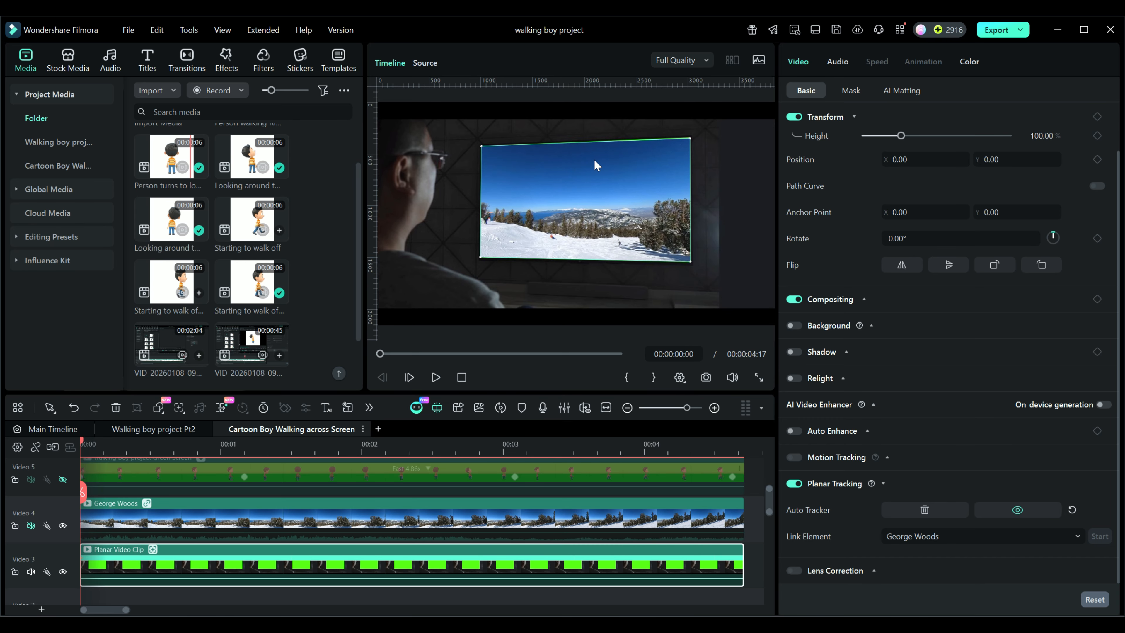
{"action": "mouse_move", "coordinate": [93, 445]}
{"action": "left_mouse_down"}
{"action": "mouse_move", "coordinate": [719, 460]}
{"action": "mouse_move", "coordinate": [80, 458]}
{"action": "left_mouse_up"}
- Show Video 5 again, select its walking boy green-screen clip and scrub through the boy's walk to the turn
{"action": "left_click", "coordinate": [62, 479]}
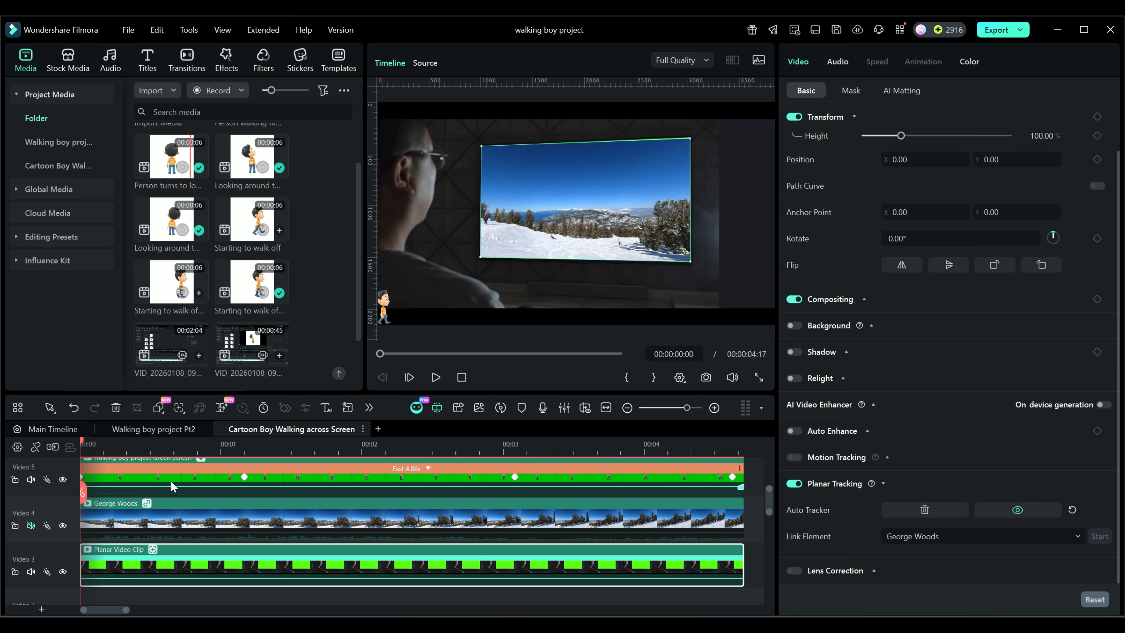
{"action": "left_click_drag", "start_coordinate": [82, 437], "coordinate": [250, 445]}
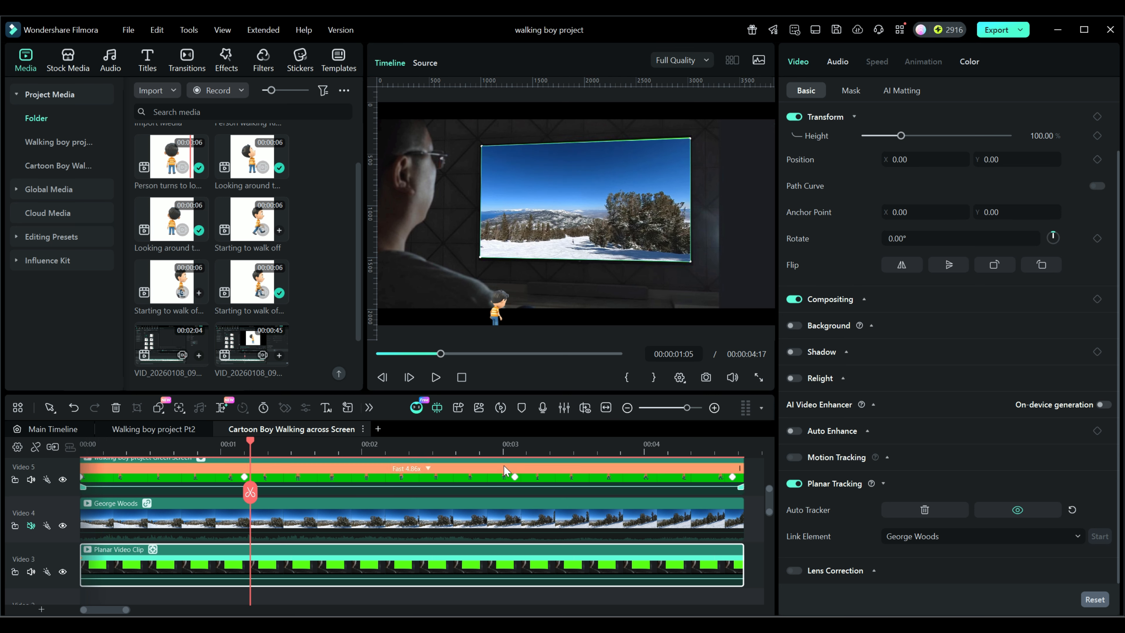
{"action": "left_click", "coordinate": [574, 485]}
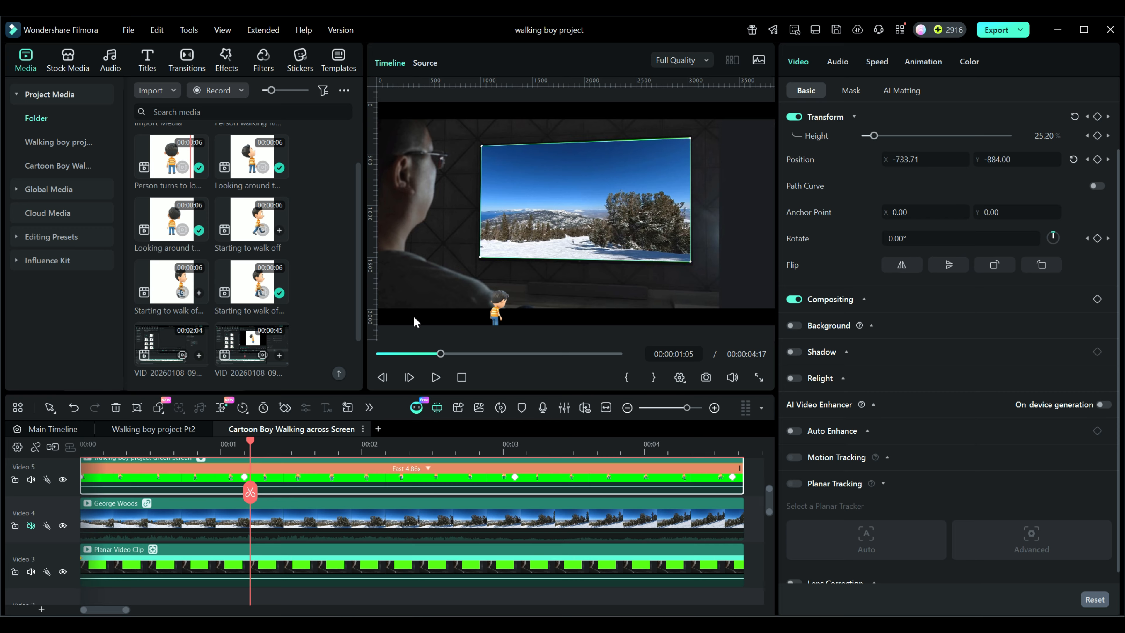
{"action": "left_click_drag", "start_coordinate": [250, 444], "coordinate": [300, 455]}
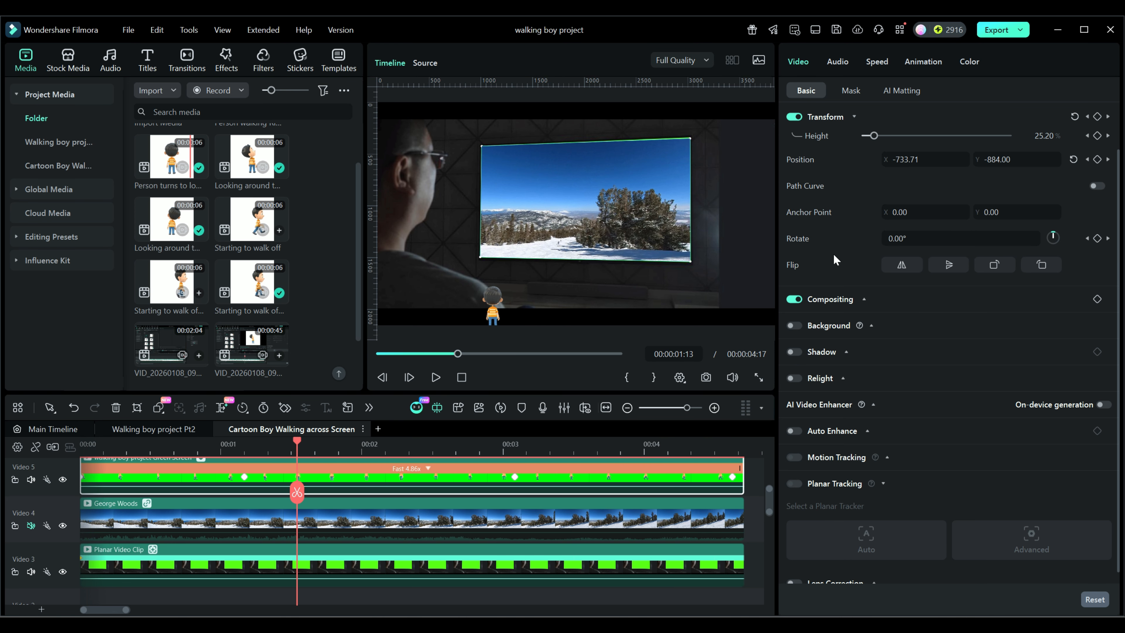
- Inspect the walking boy clip's uniform speed settings, and view his position at the keyframe at 00:00:01:04
{"action": "left_click", "coordinate": [883, 62]}
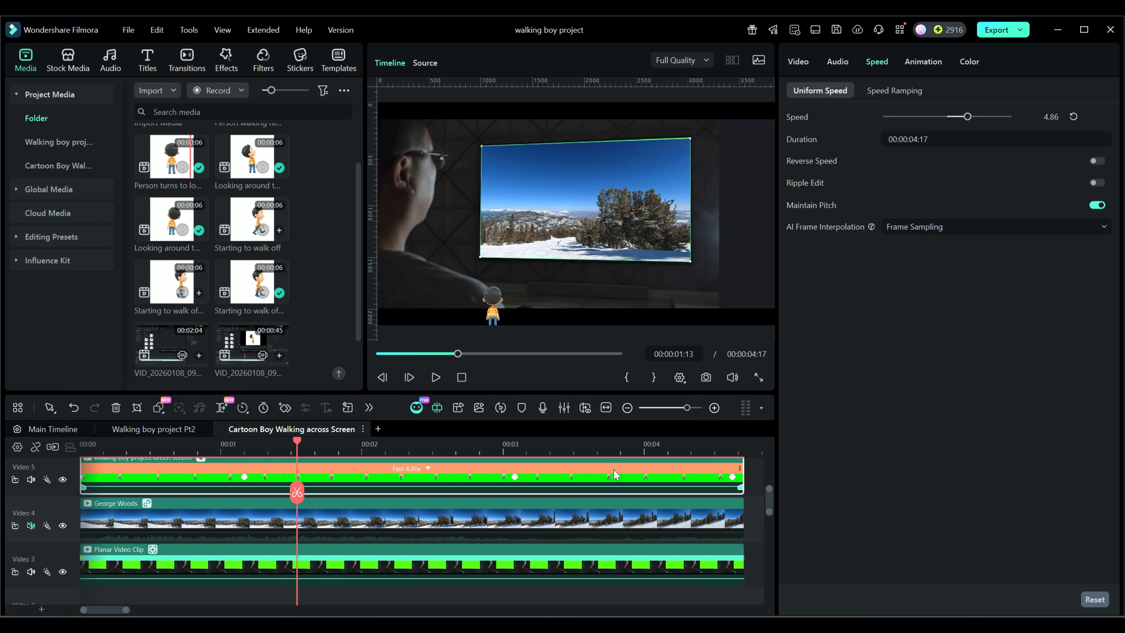
{"action": "left_click_drag", "start_coordinate": [297, 439], "coordinate": [163, 445]}
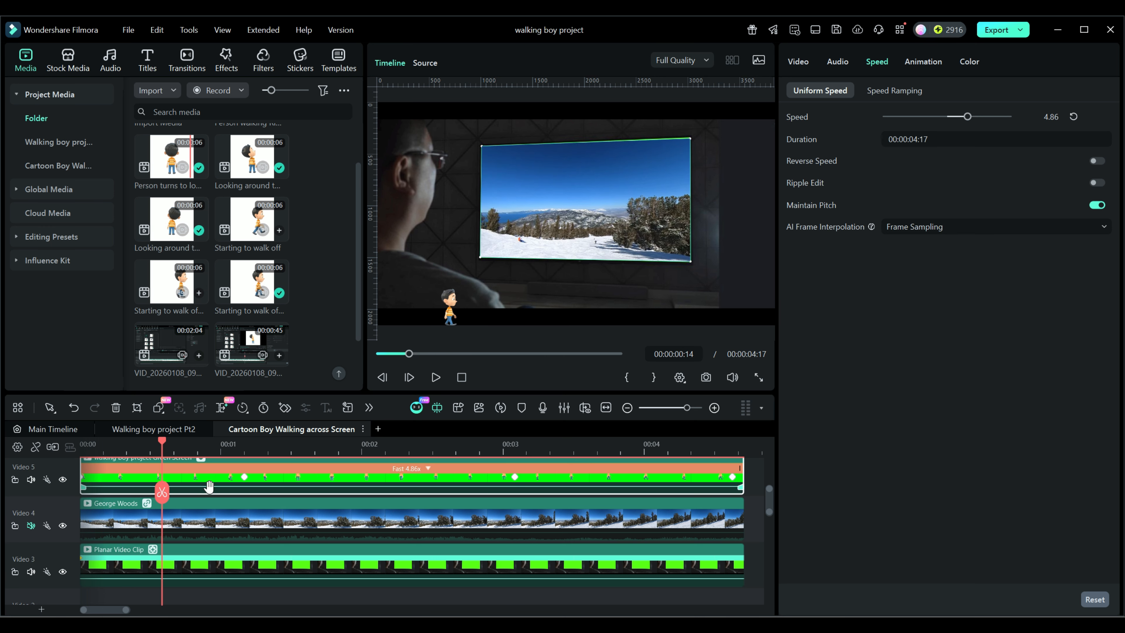
{"action": "left_click", "coordinate": [245, 479]}
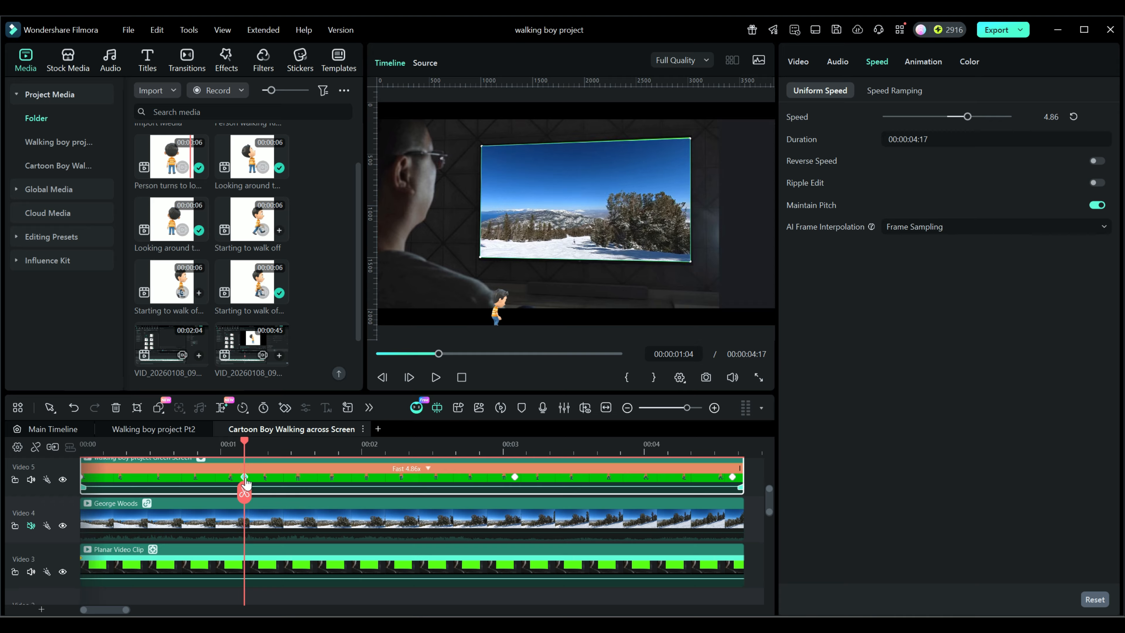
{"action": "mouse_move", "coordinate": [245, 441]}
{"action": "left_mouse_down"}
{"action": "mouse_move", "coordinate": [79, 453]}
{"action": "mouse_move", "coordinate": [244, 461]}
{"action": "left_mouse_up"}
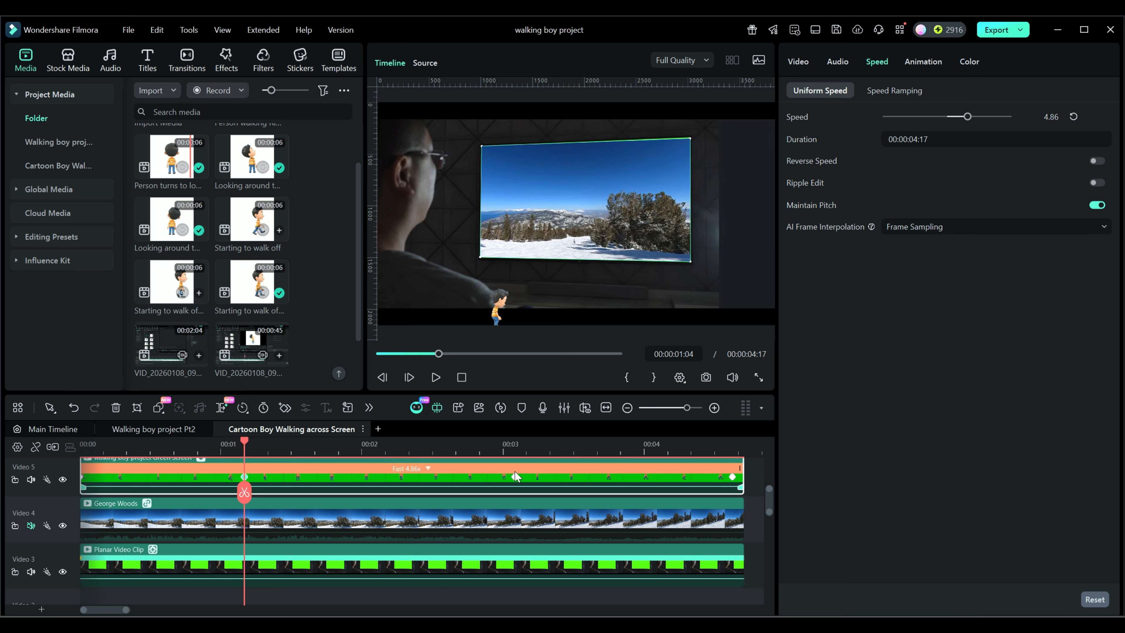
- View the walking boy's position at the keyframe at 00:00:03:02, and scrub on past the four-second mark
{"action": "left_click_drag", "start_coordinate": [244, 439], "coordinate": [516, 459]}
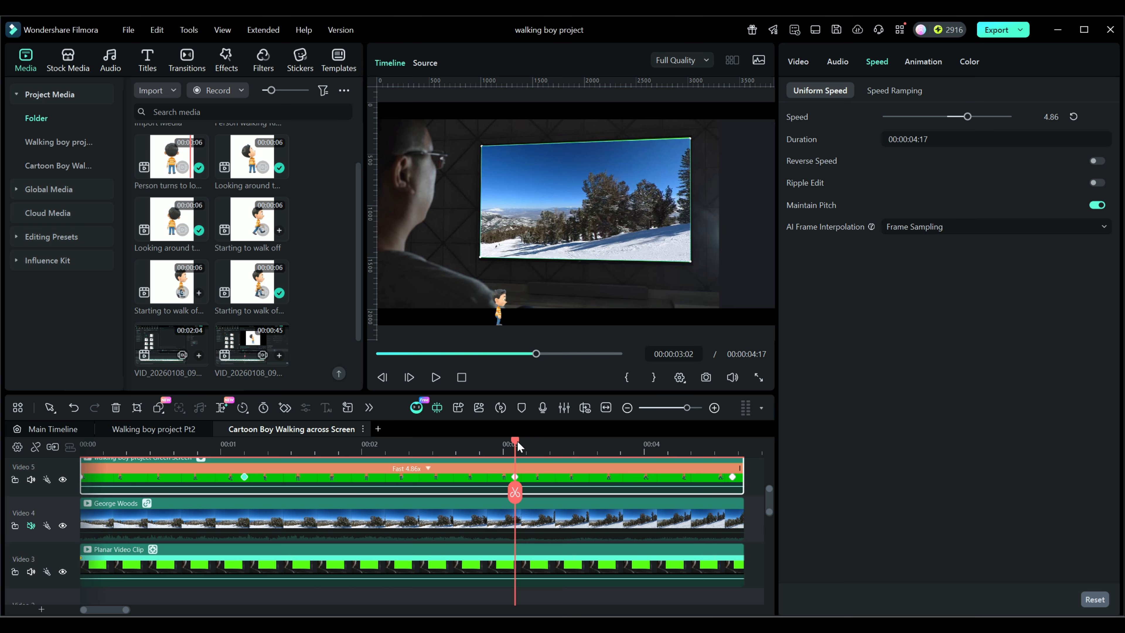
{"action": "left_click_drag", "start_coordinate": [516, 440], "coordinate": [690, 450]}
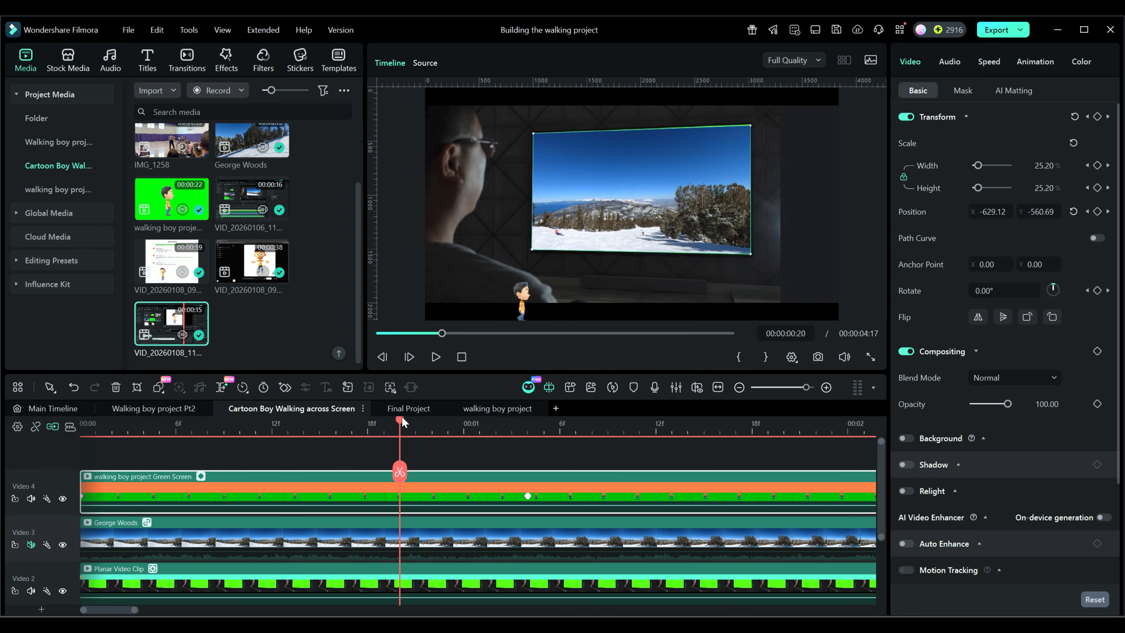
- Isolate the walking boy at 00:00:00:19 by hiding the Video 3 and Video 2 tracks
{"action": "left_click_drag", "start_coordinate": [399, 418], "coordinate": [384, 419]}
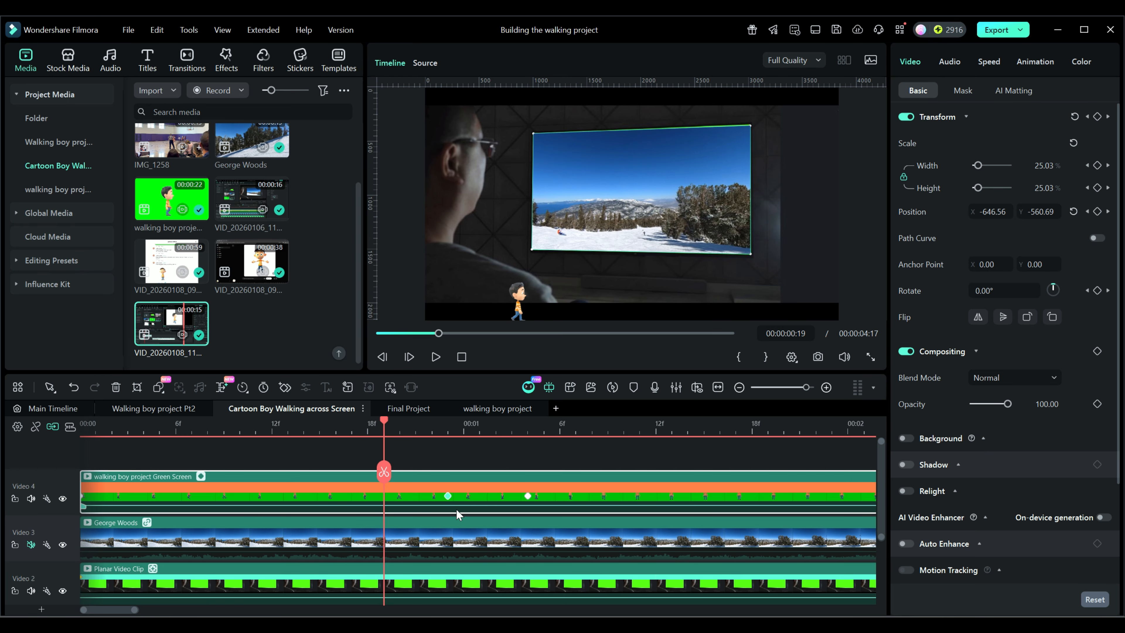
{"action": "left_click", "coordinate": [62, 545]}
{"action": "left_click", "coordinate": [63, 590]}
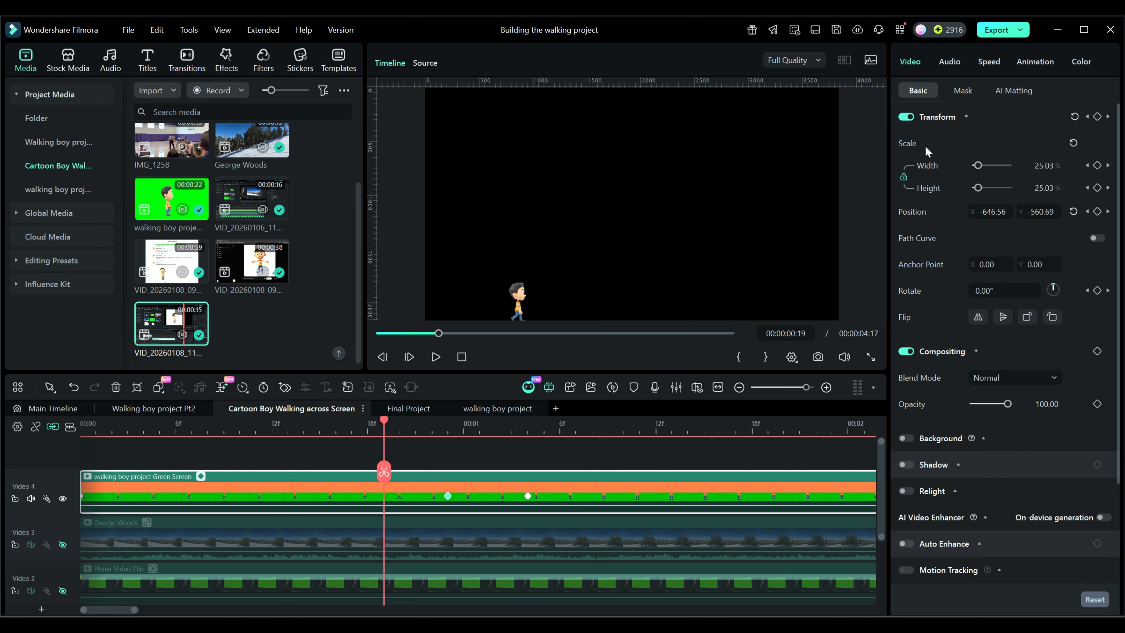
- Compare the walking boy clip with Chroma Key switched off and on again, and try the eyedropper for the key color
{"action": "left_click", "coordinate": [1012, 91]}
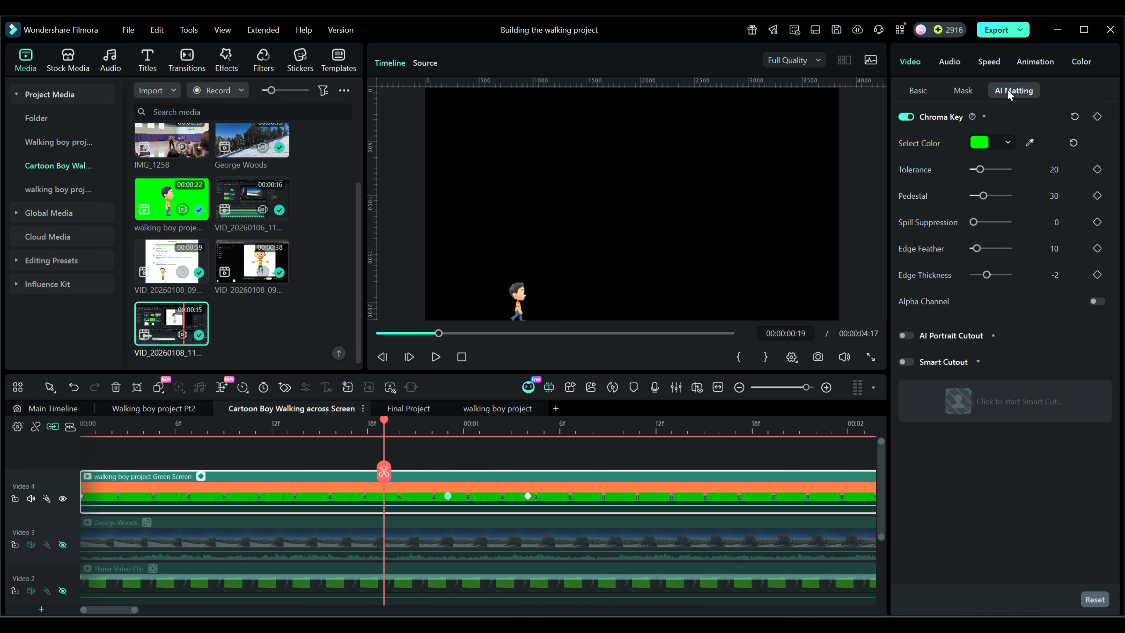
{"action": "left_click", "coordinate": [905, 117]}
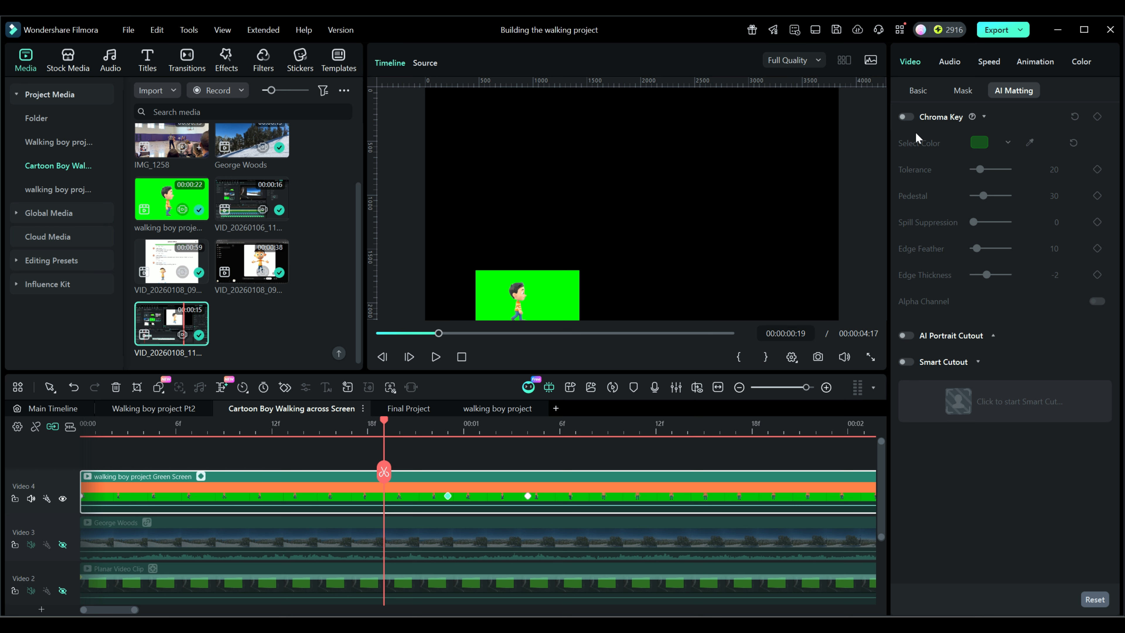
{"action": "left_click", "coordinate": [906, 117]}
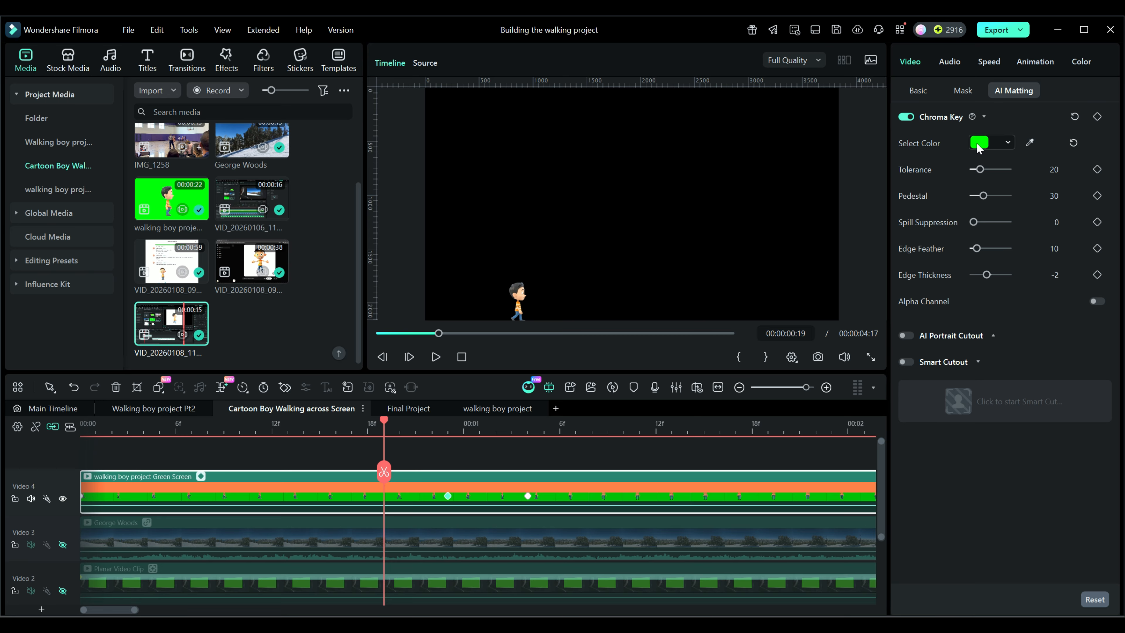
{"action": "left_click", "coordinate": [1030, 142]}
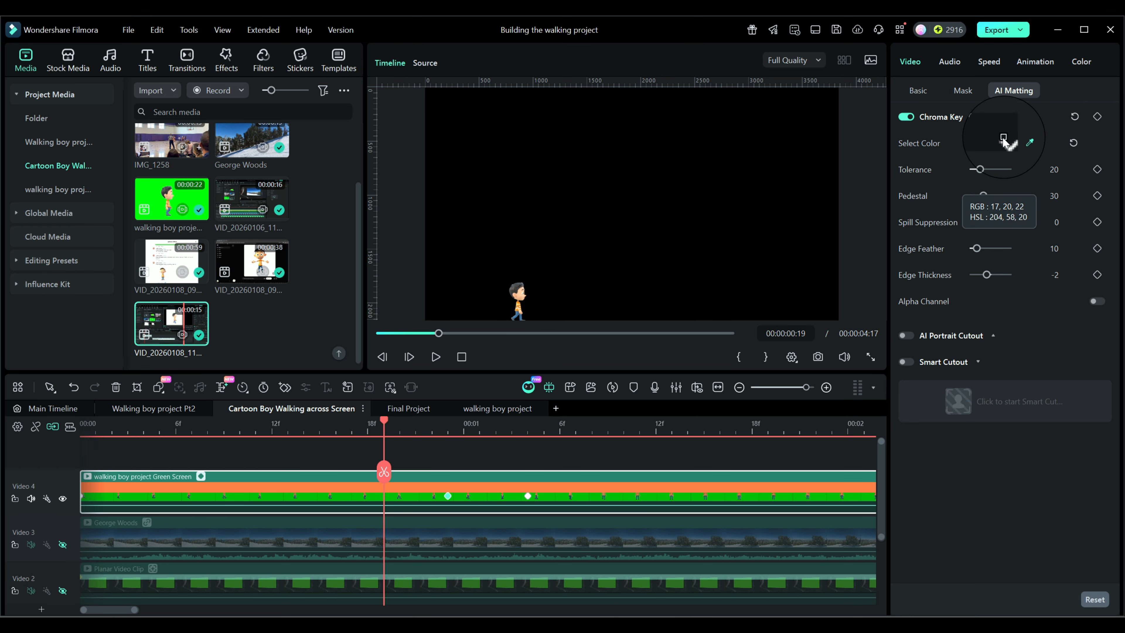
{"action": "left_click", "coordinate": [1023, 122]}
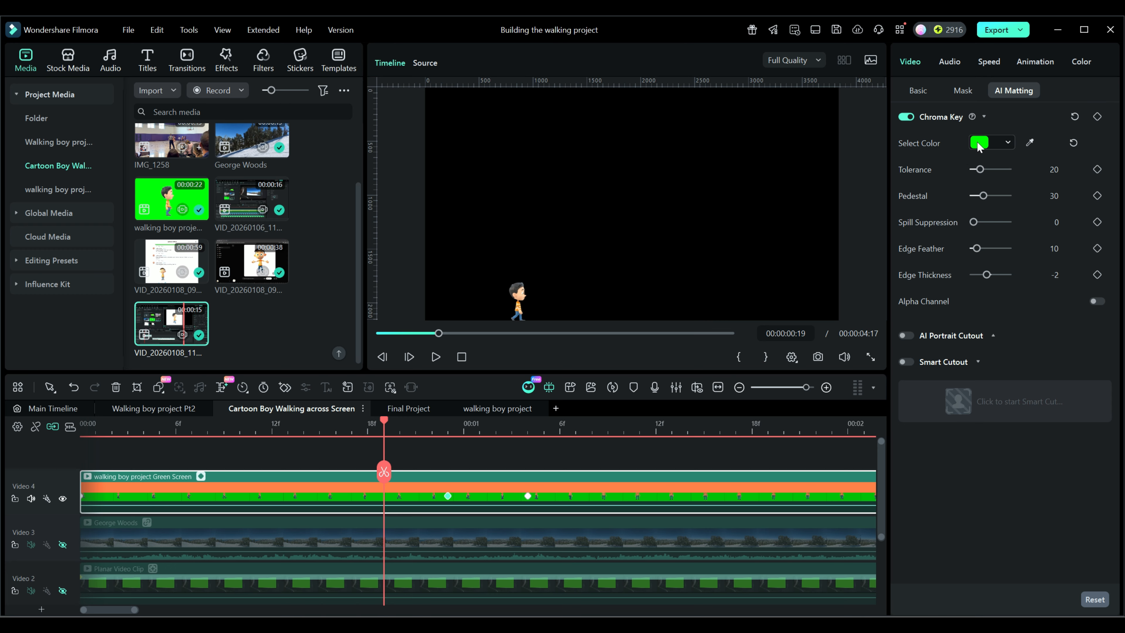